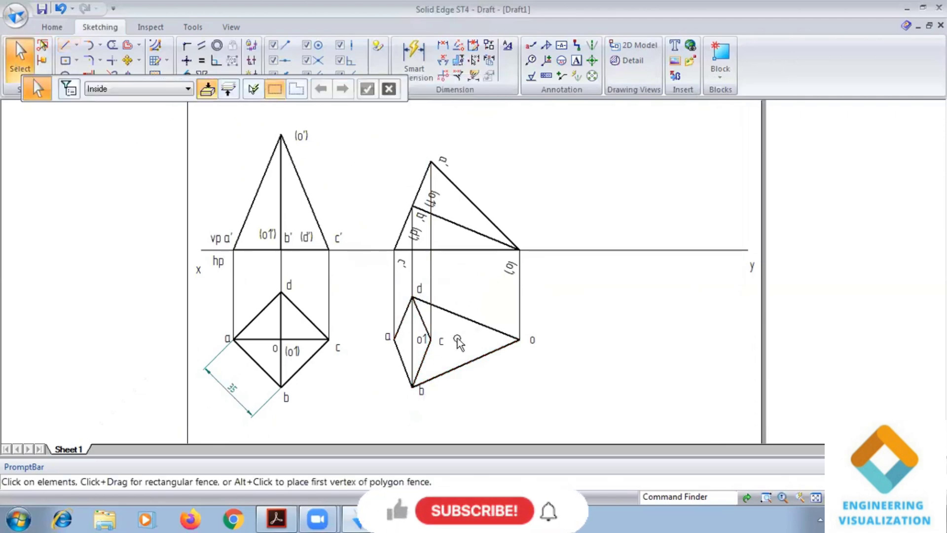
- Relabel the tilted top view's left vertex as c and place label a beside o1
double_click(442, 341)
text(c)
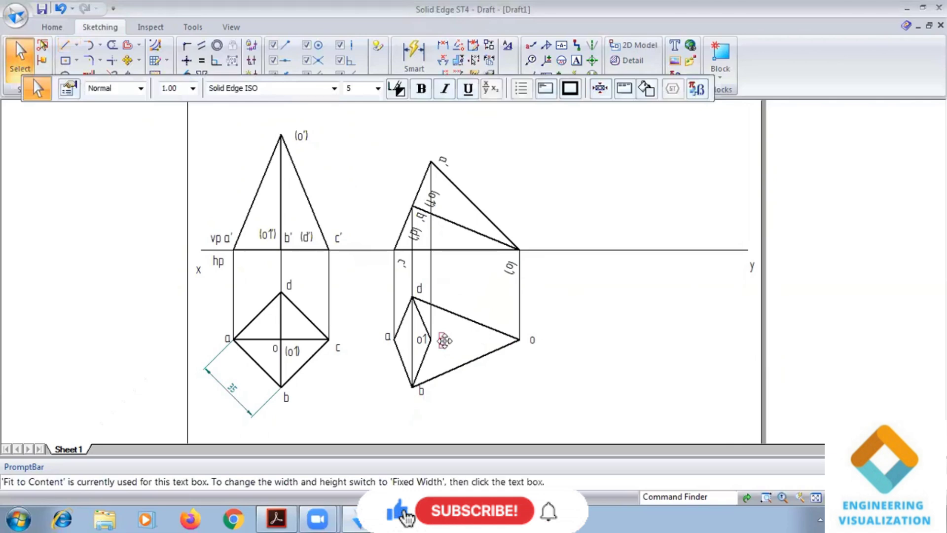
click(389, 335)
text(a)
click(428, 340)
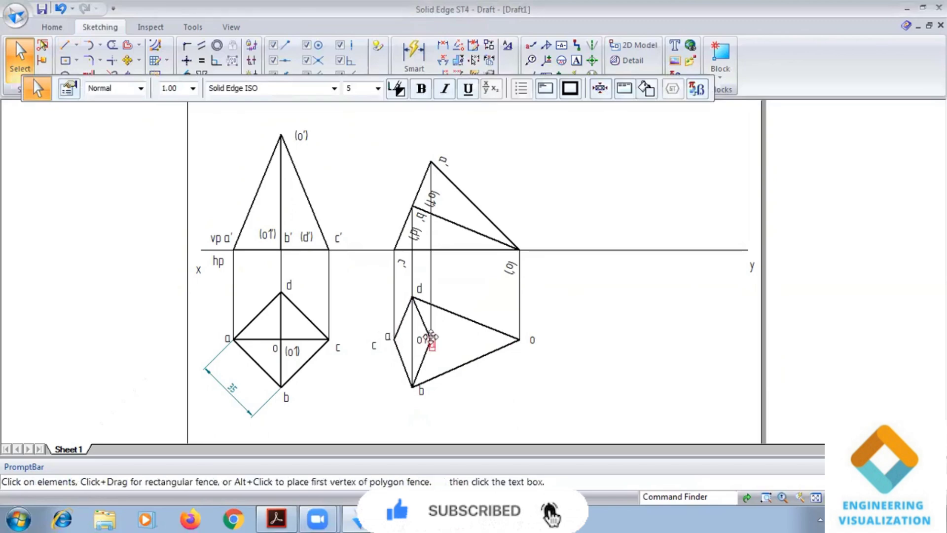
drag(429, 338, 435, 335)
text(a)
click(375, 345)
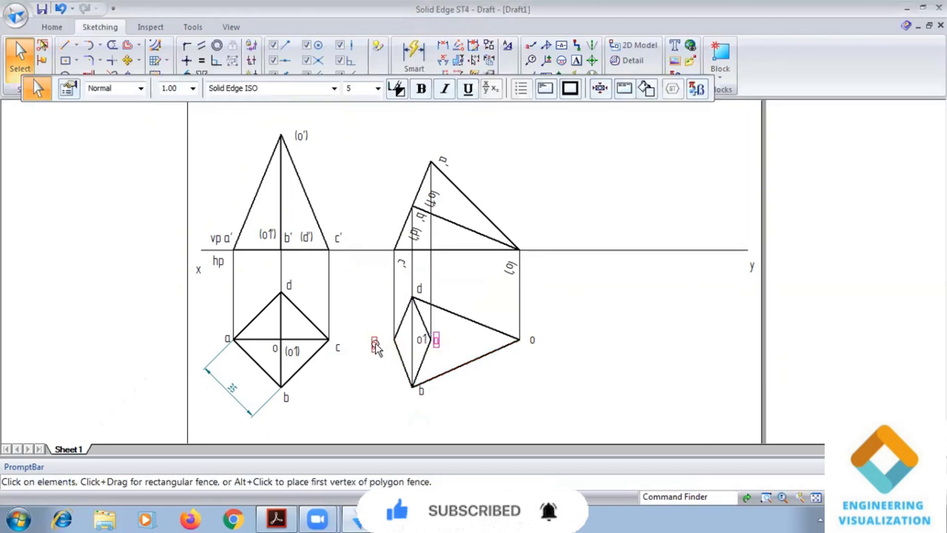
drag(375, 342, 382, 335)
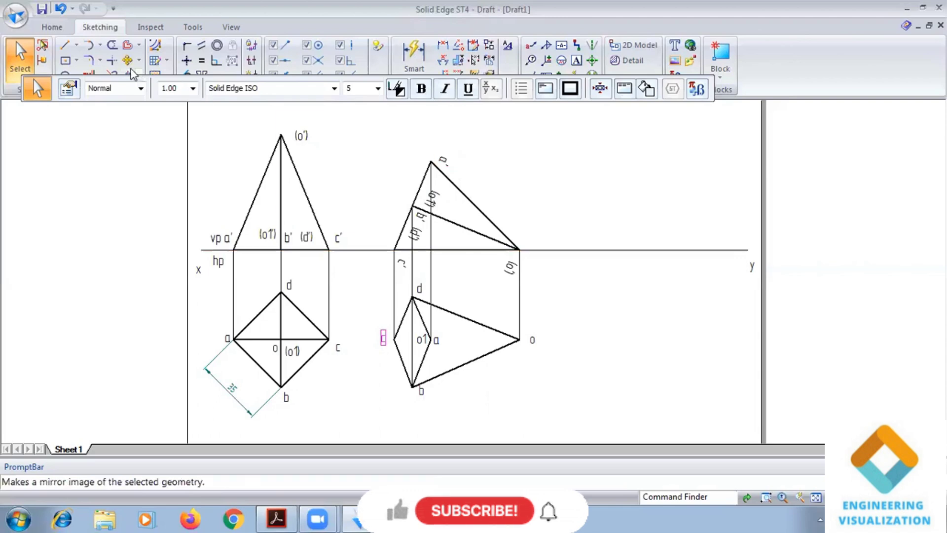
click(64, 45)
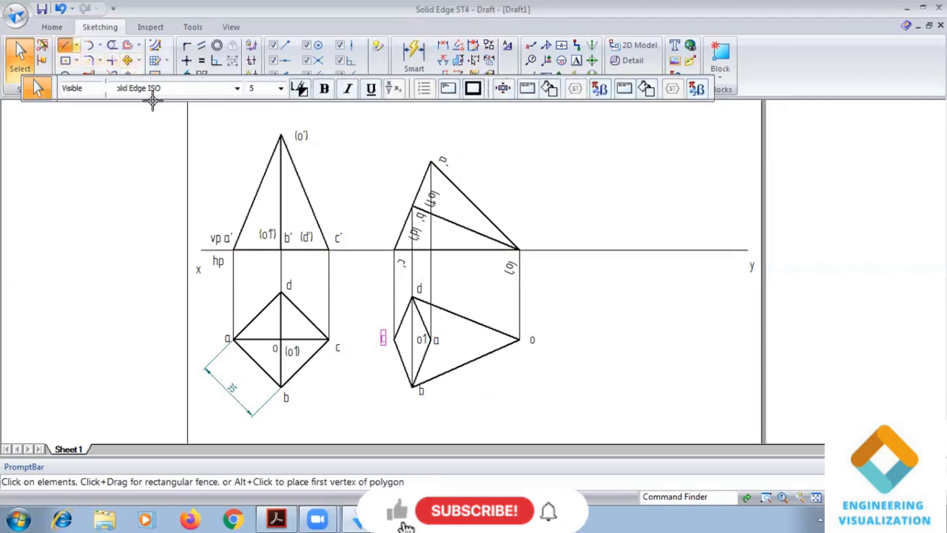
- Draw the solid edge from vertex a to vertex o in the tilted top view
click(431, 338)
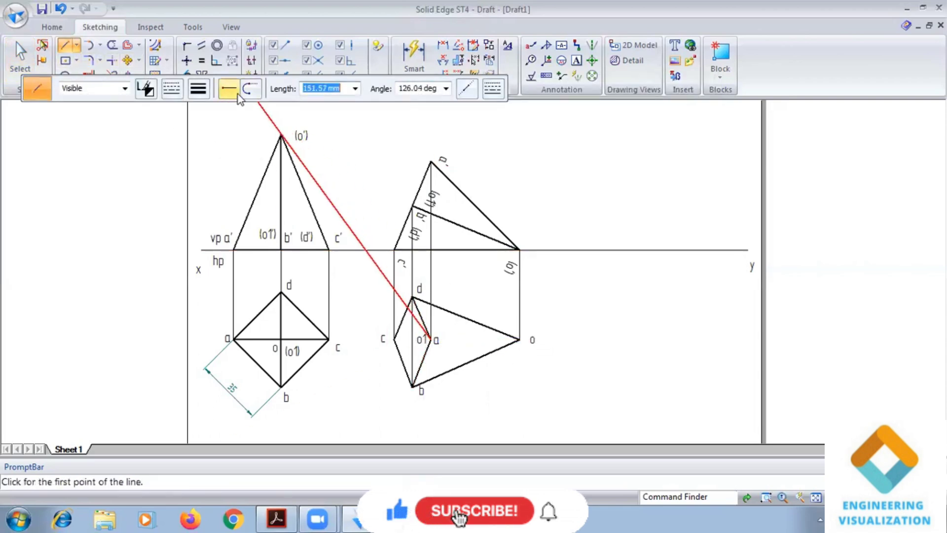
click(203, 90)
click(213, 135)
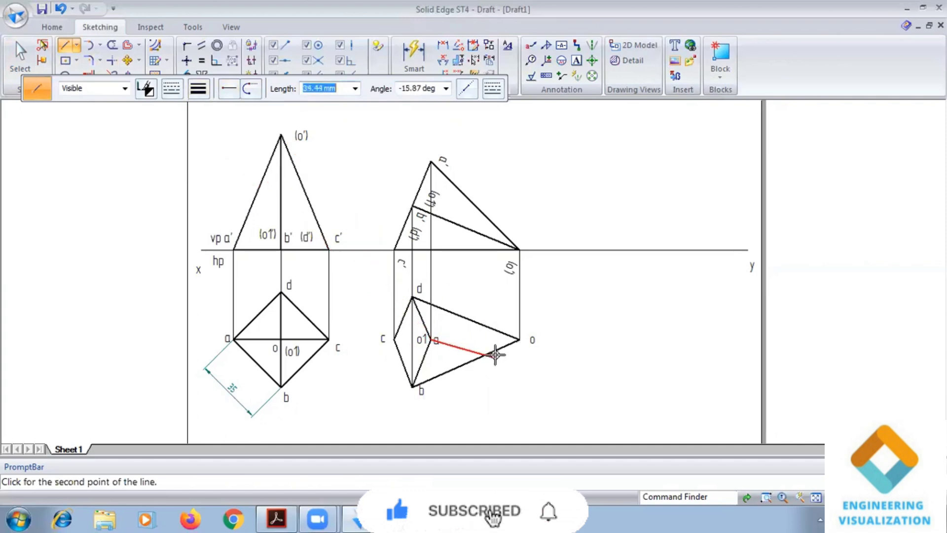
click(518, 341)
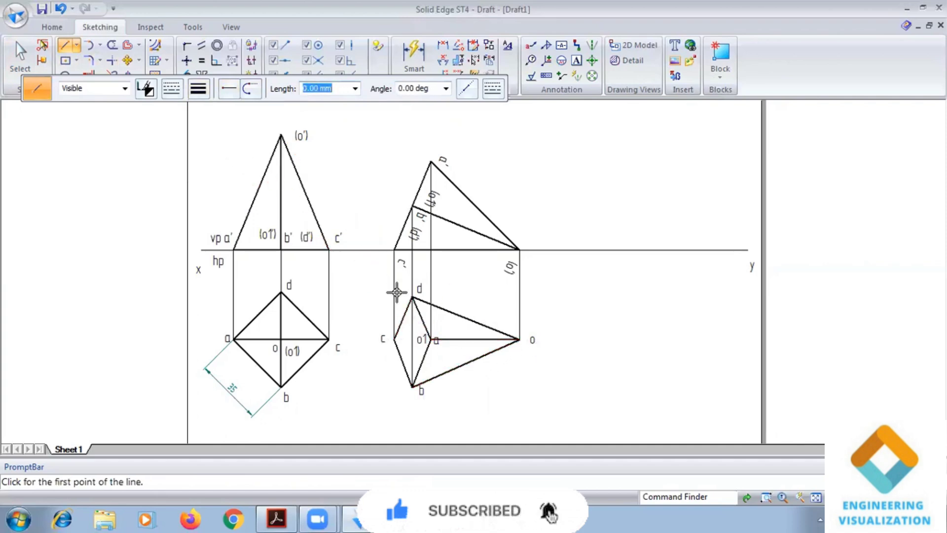
- Draw the hidden edge from c to o1 as a dashed line
click(172, 89)
click(182, 122)
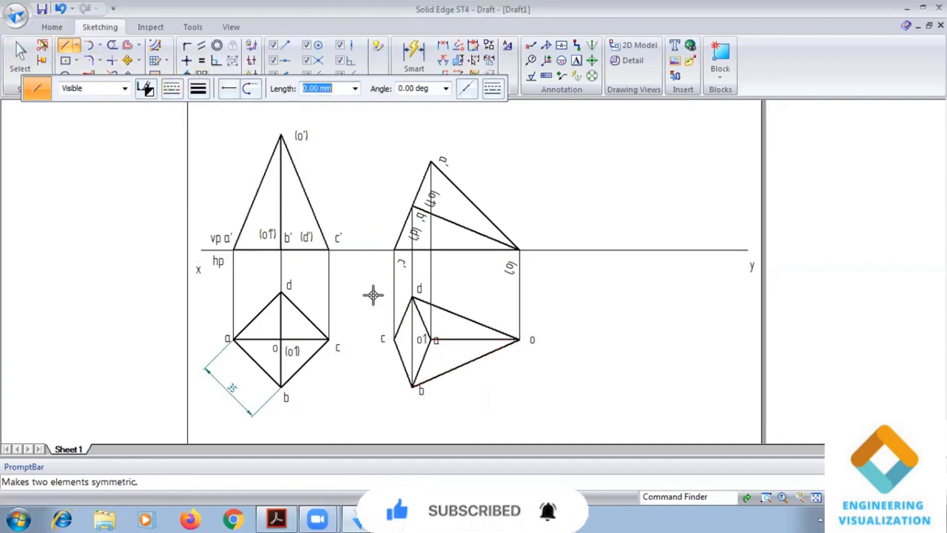
click(394, 339)
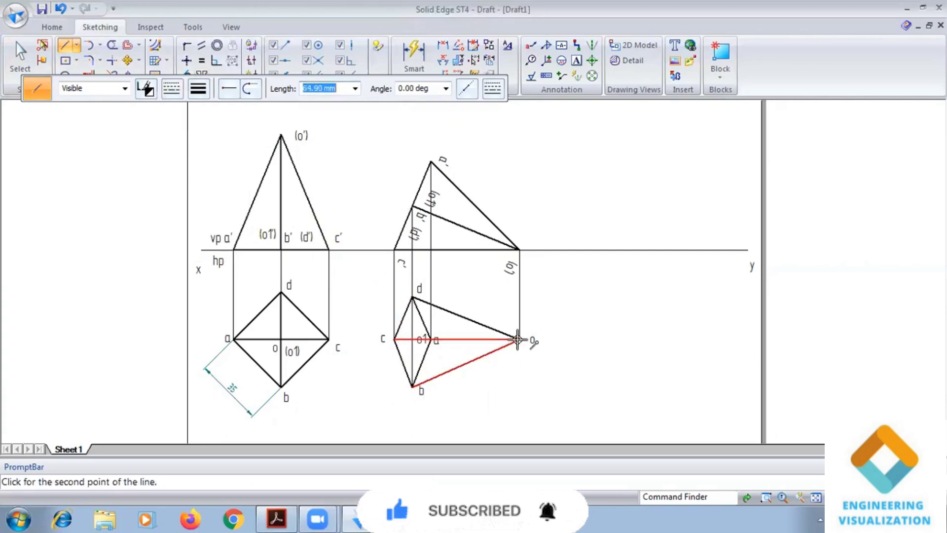
click(436, 339)
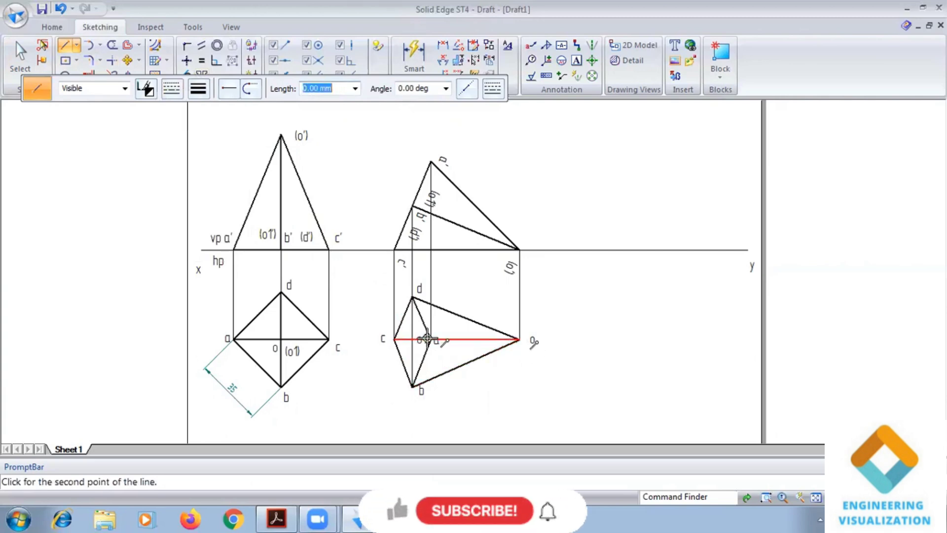
scroll(442, 346, up, 1)
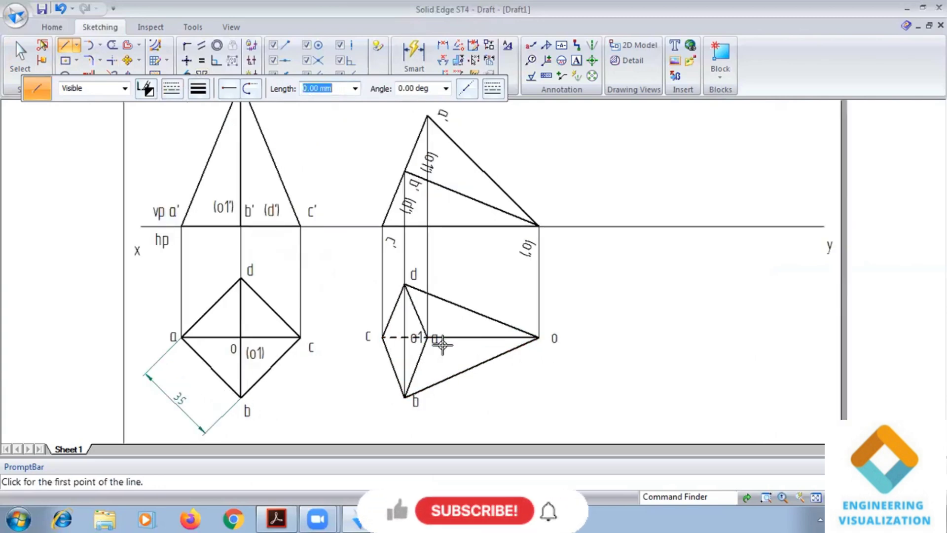
- Restore the continuous line type, draw edge o1–o, and fit the sheet in view
click(173, 89)
click(180, 126)
scroll(406, 387, up, 2)
click(405, 312)
click(614, 312)
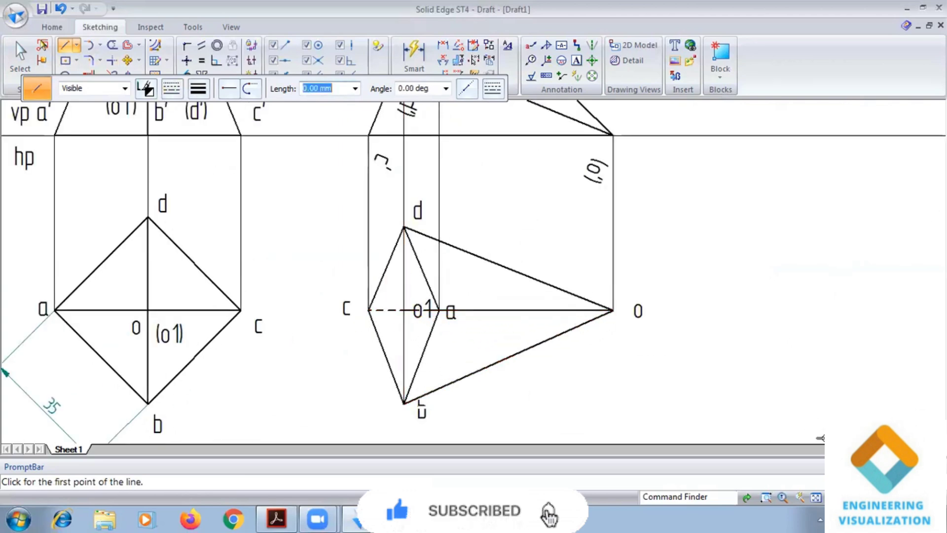
click(815, 497)
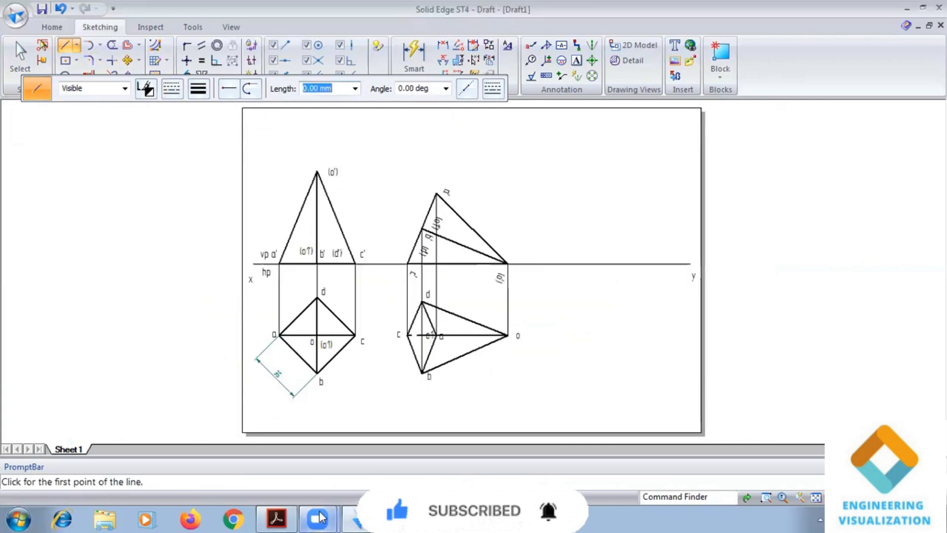
- Check the reference PDF, then set the Continuous line type and a line width
click(277, 518)
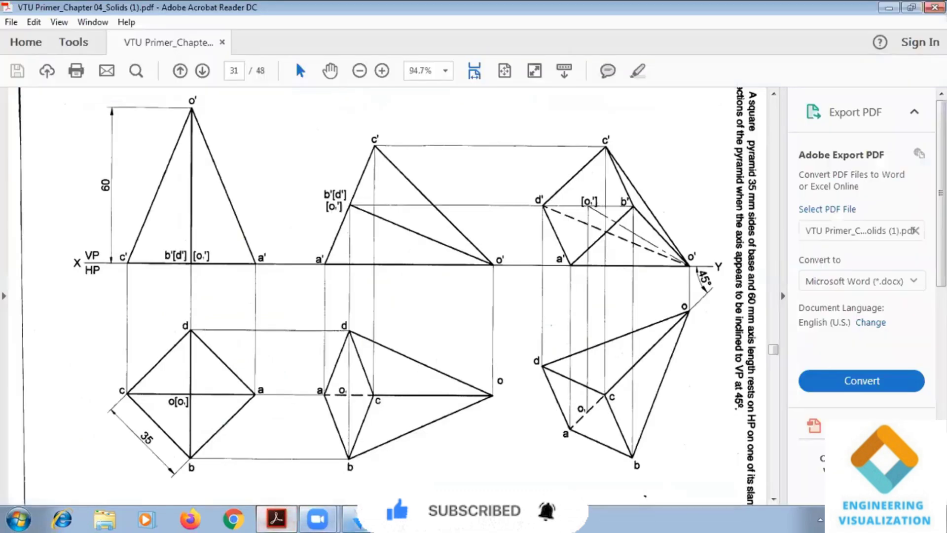
click(277, 518)
click(171, 88)
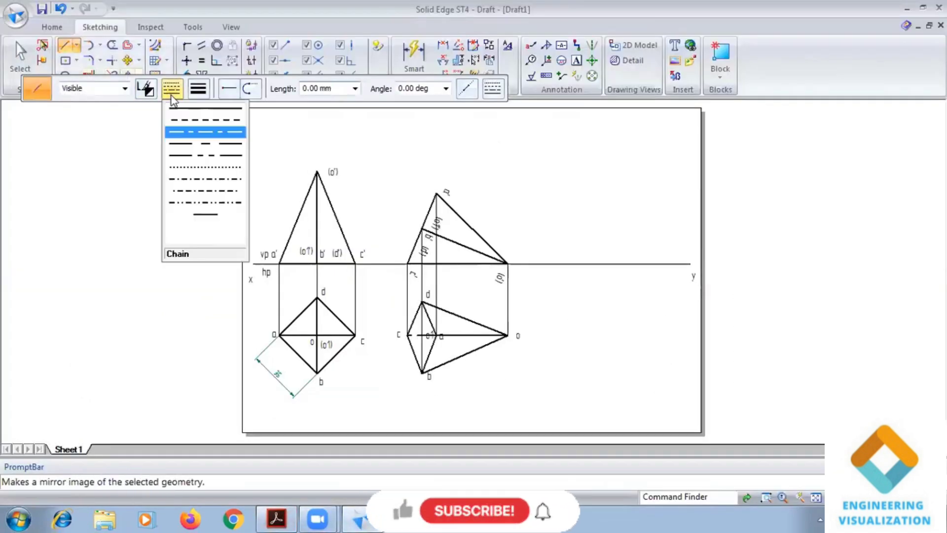
click(196, 104)
click(197, 88)
click(212, 143)
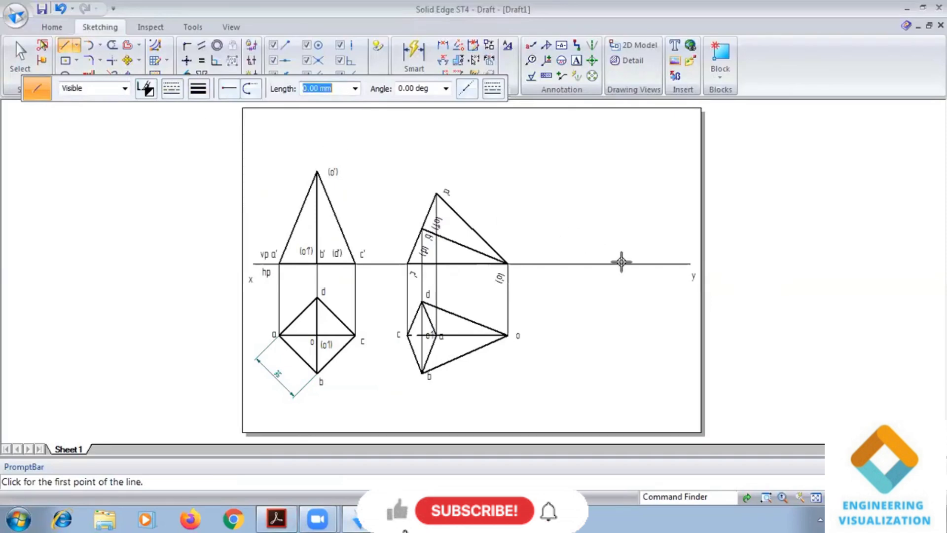
- Draw a line from the xy line's right end at angle -135°, 45° to xy
click(669, 265)
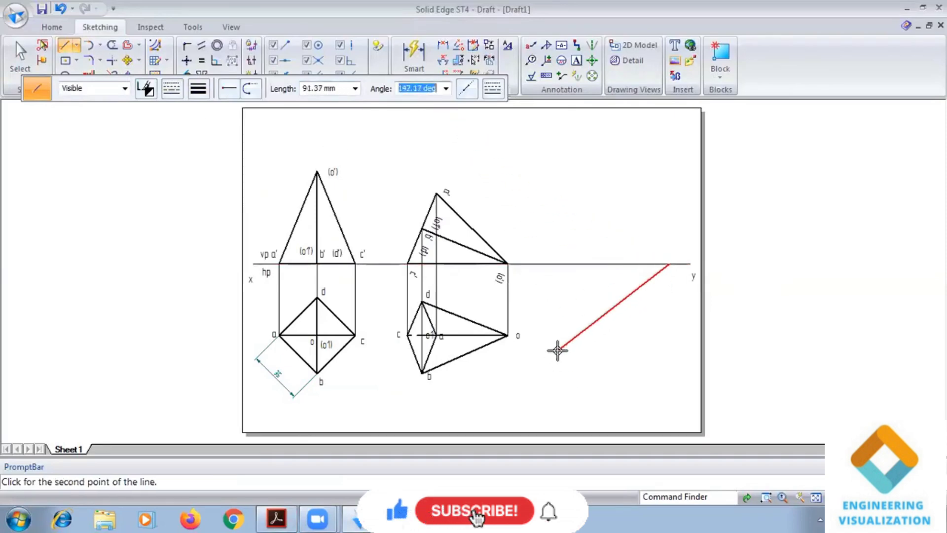
text(-)
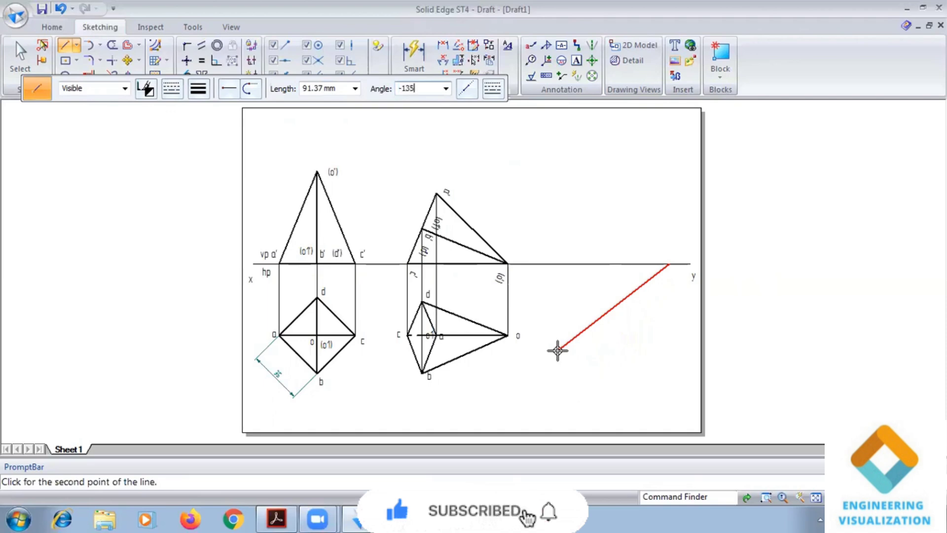
text(135)
key(Return)
click(558, 350)
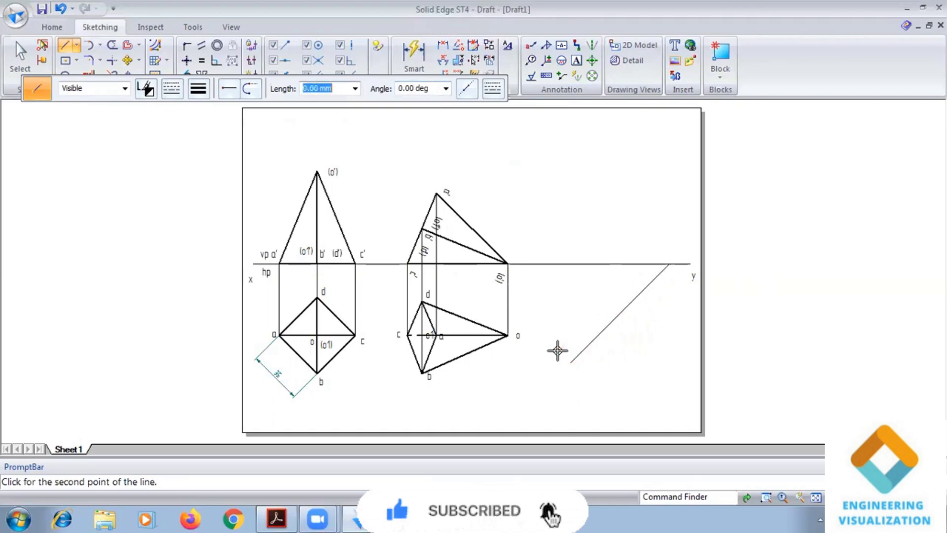
click(442, 59)
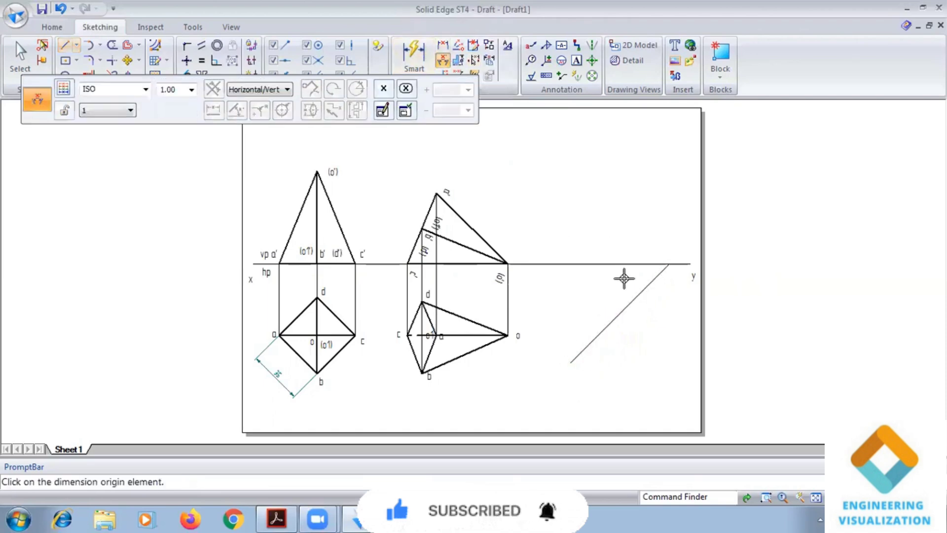
- Dimension the 45° angle between the inclined line and the xy line
click(635, 297)
click(619, 267)
click(625, 281)
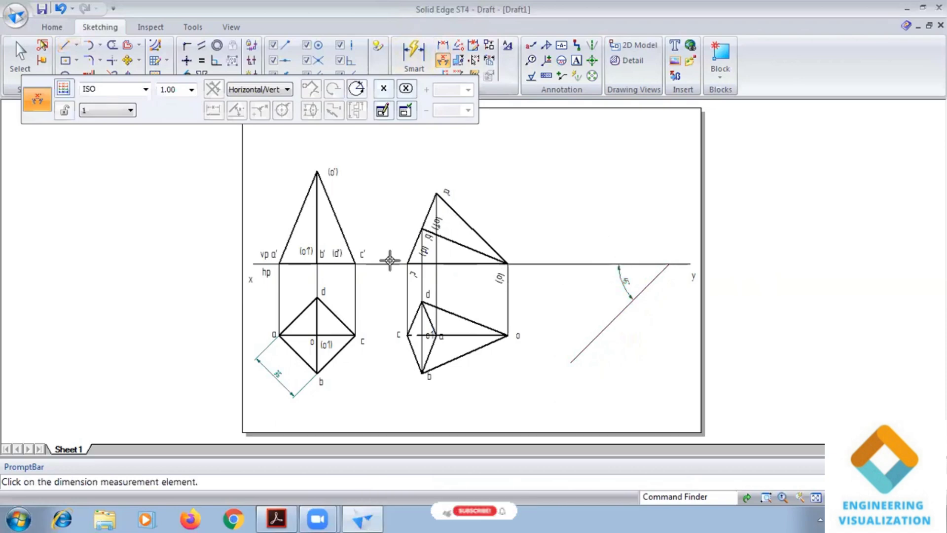
key(Escape)
- Move the copied second-stage top view so its apex o sits on the inclined line
drag(391, 277, 541, 405)
click(127, 60)
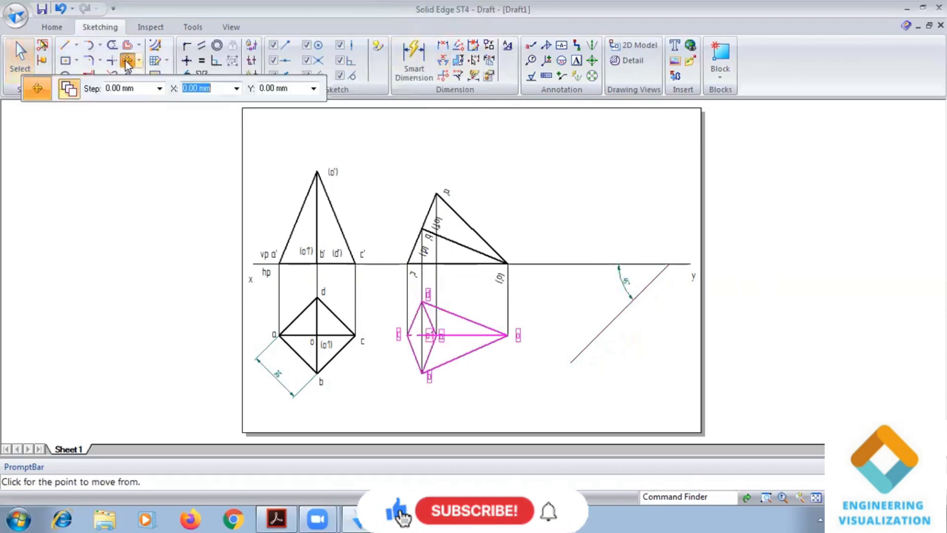
click(508, 336)
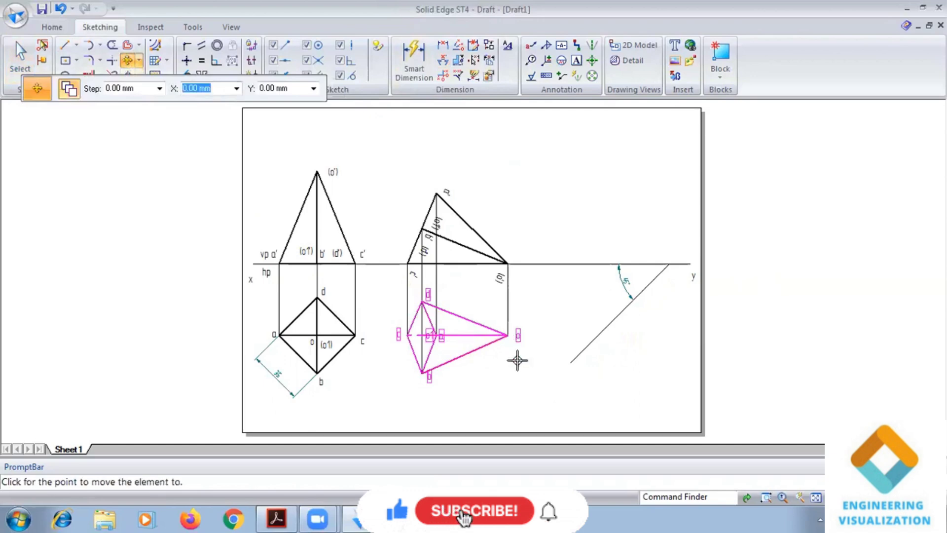
click(636, 328)
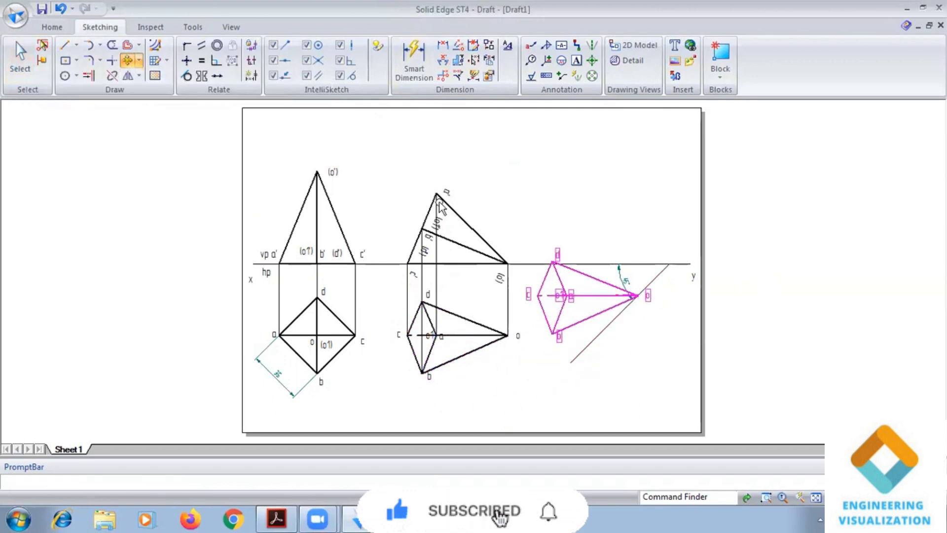
click(136, 65)
- Rotate the copied top view 45° about its apex, then compare with the reference PDF
click(139, 62)
click(147, 90)
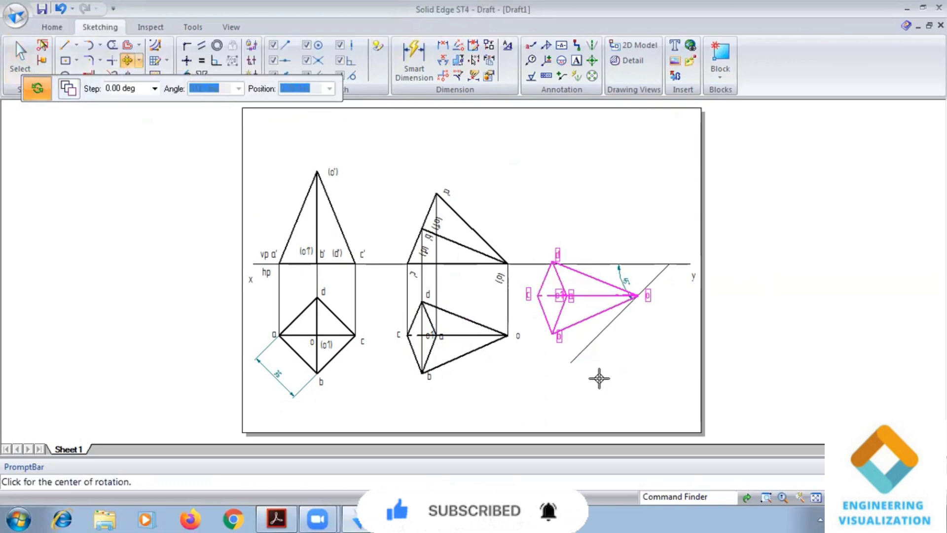
click(639, 295)
scroll(554, 296, up, 5)
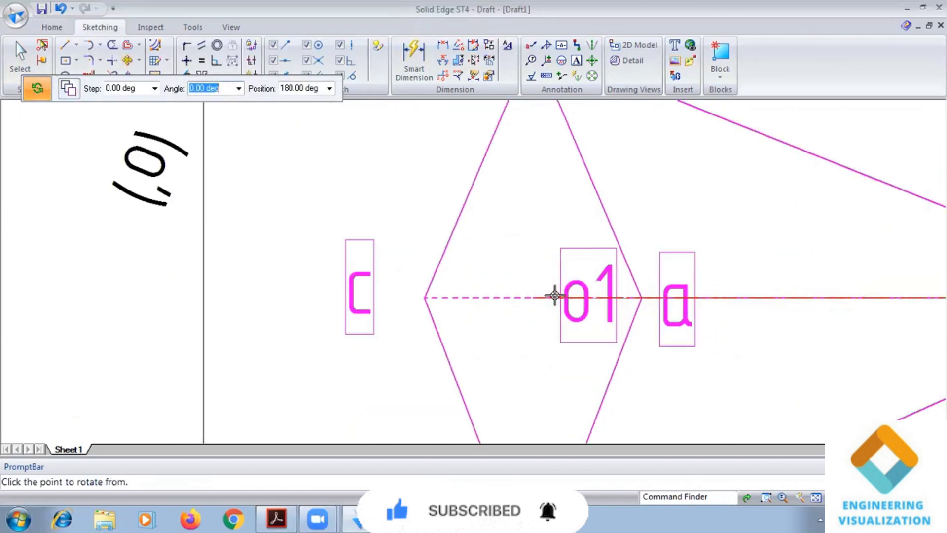
click(533, 298)
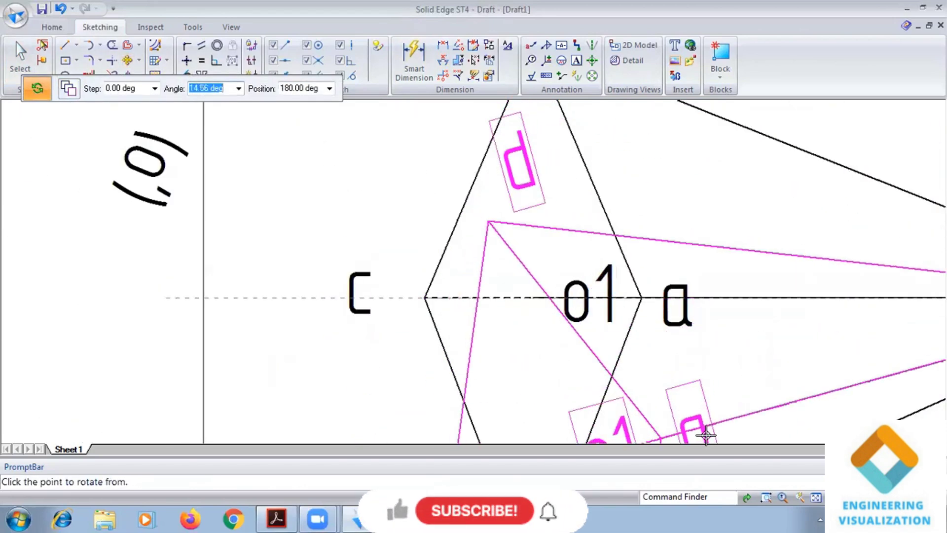
click(816, 498)
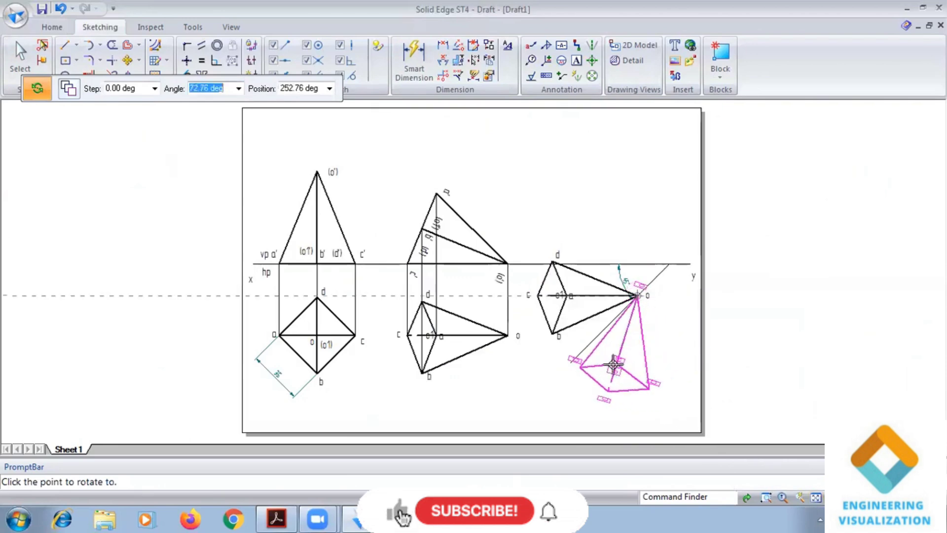
click(589, 347)
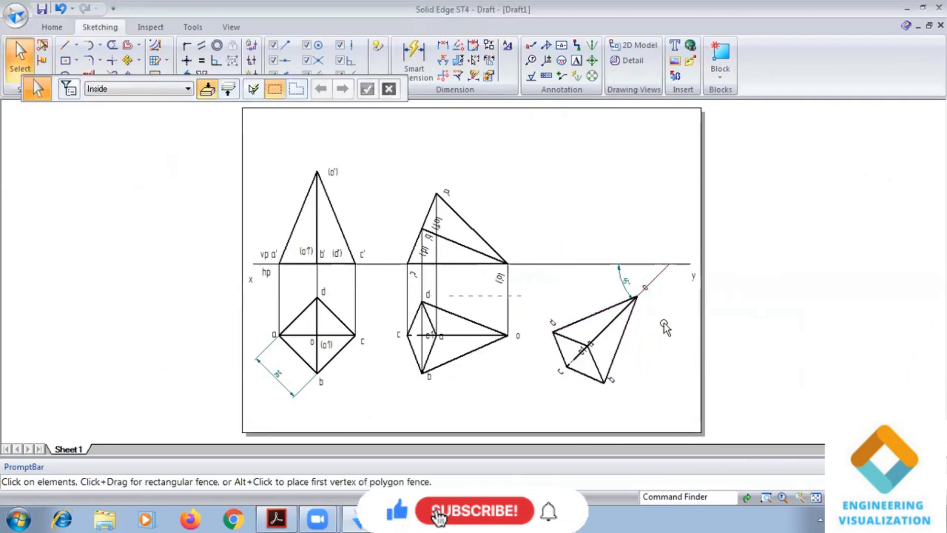
click(276, 519)
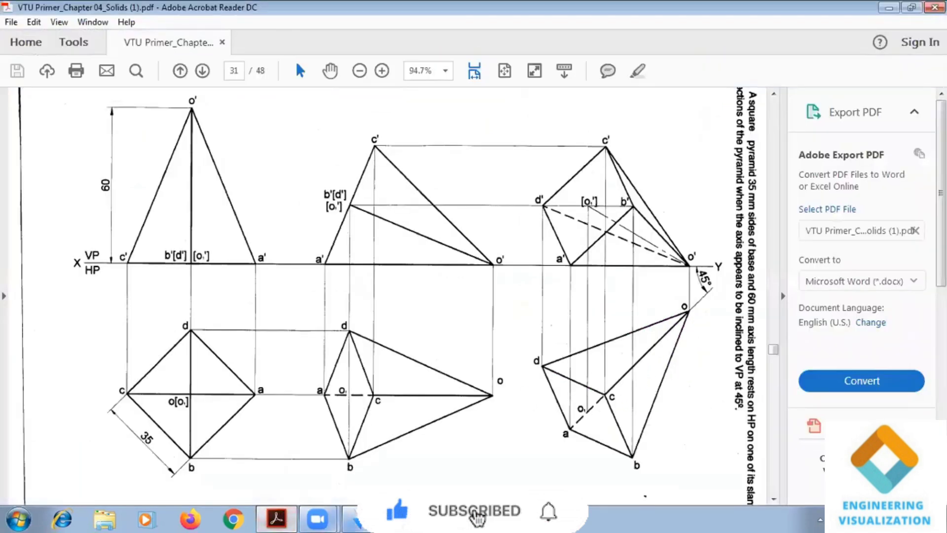
- Set a projector line width and draw vertical projectors from apex o and base centre o1
key(alt+Tab)
click(64, 45)
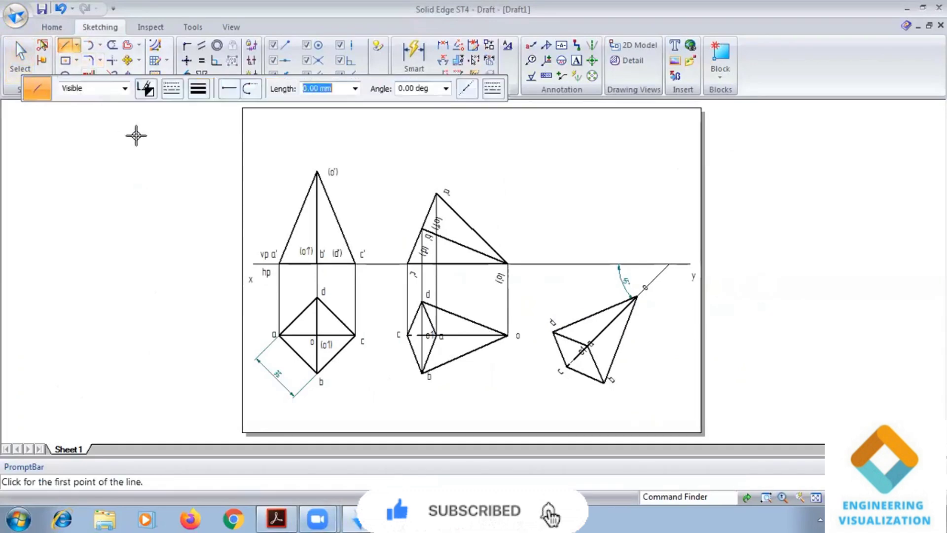
click(198, 88)
click(241, 116)
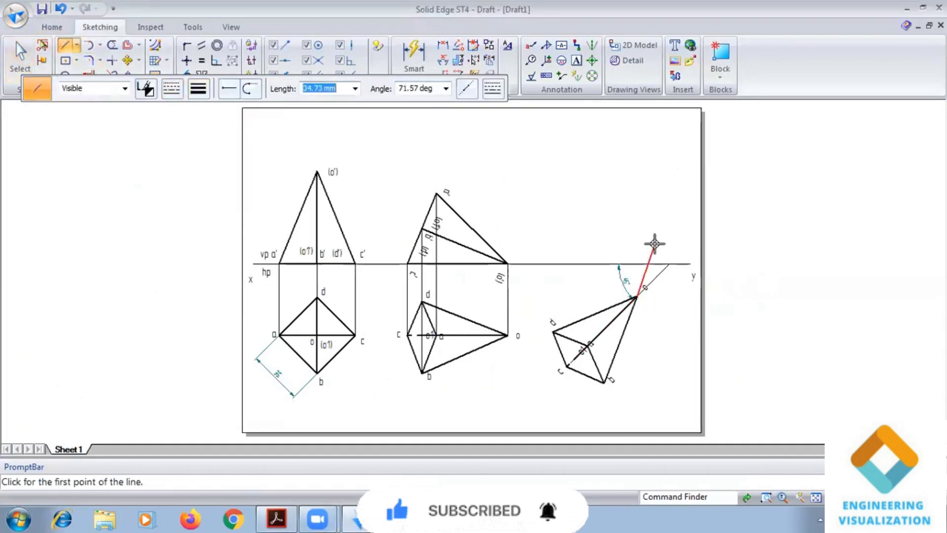
click(636, 296)
click(636, 265)
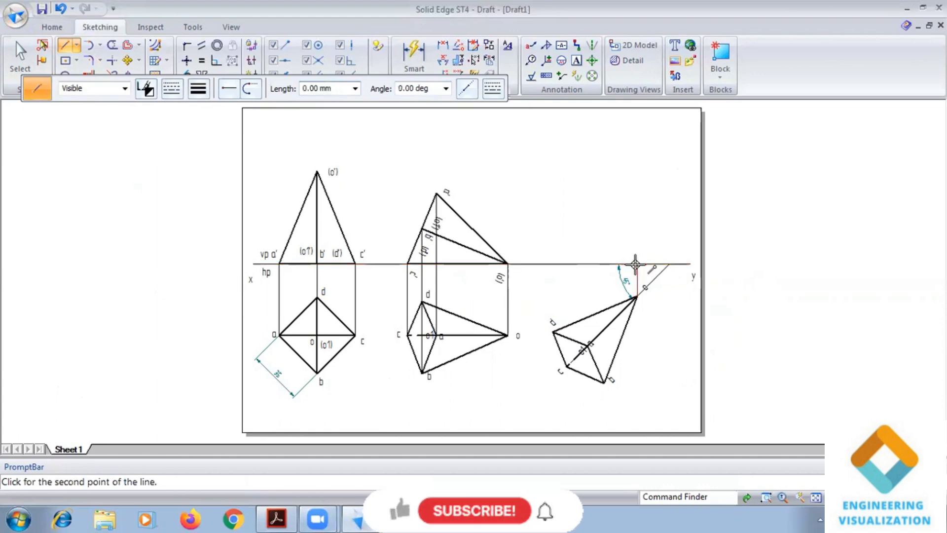
click(575, 339)
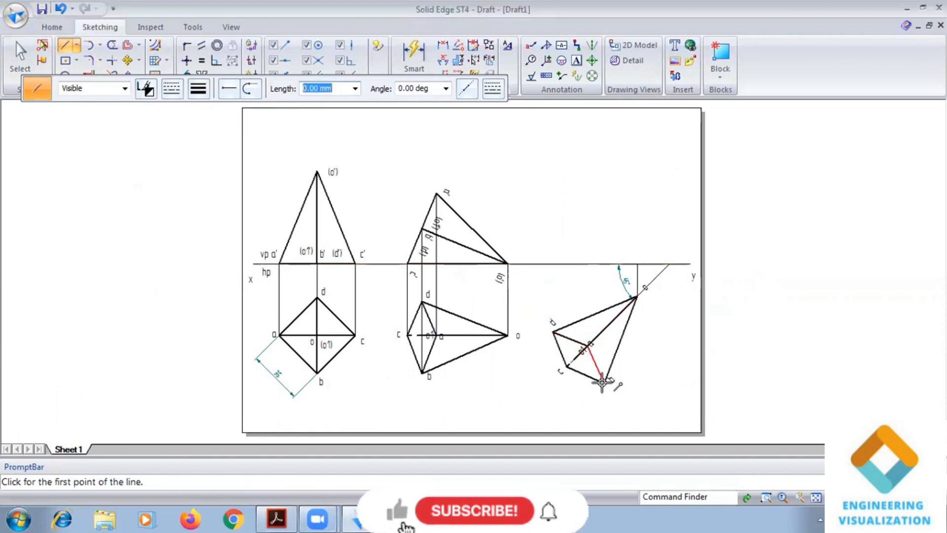
click(587, 344)
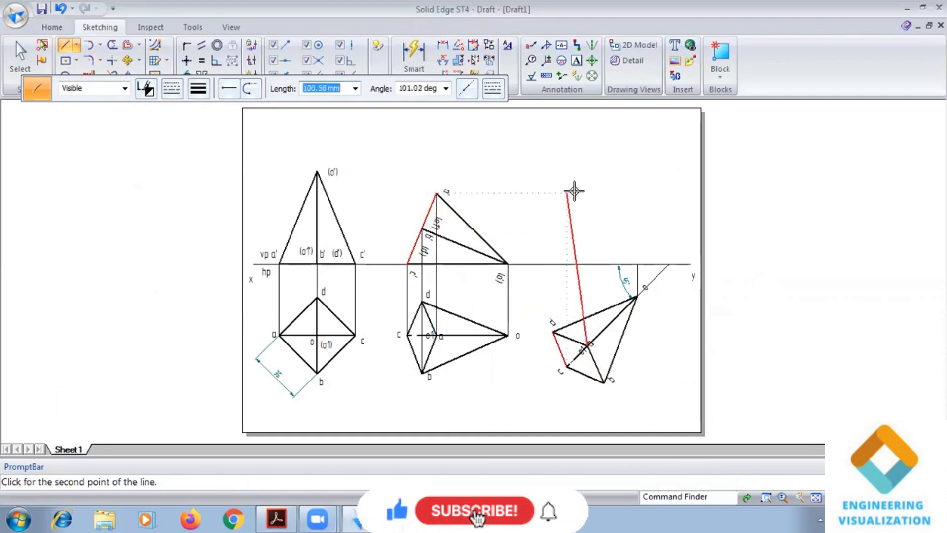
click(587, 193)
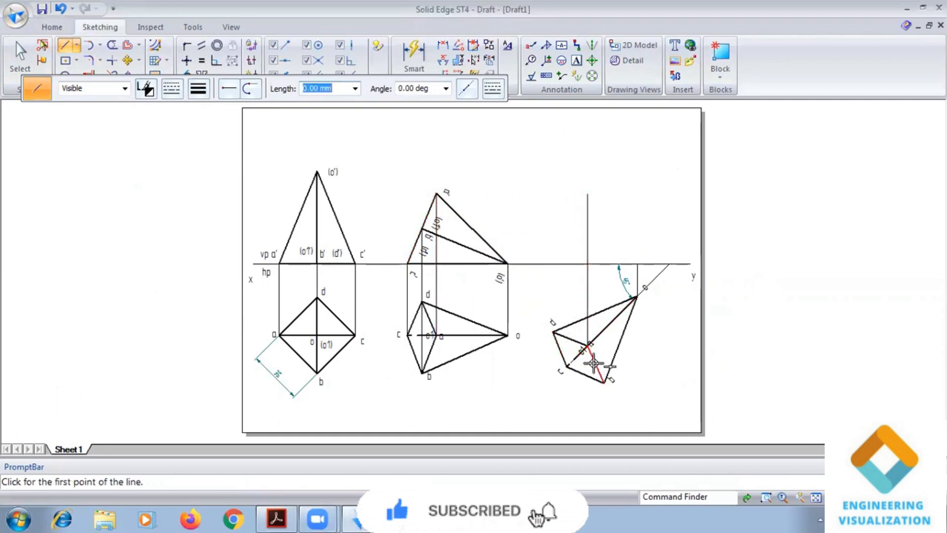
- Draw vertical projectors from corners b, c, the leftmost corner, and again from o1
click(603, 383)
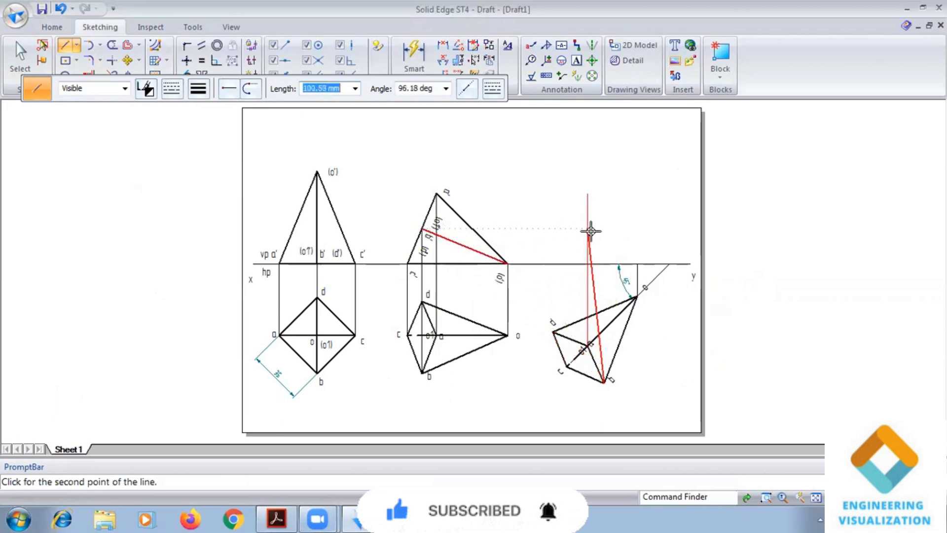
click(606, 229)
click(567, 366)
click(566, 265)
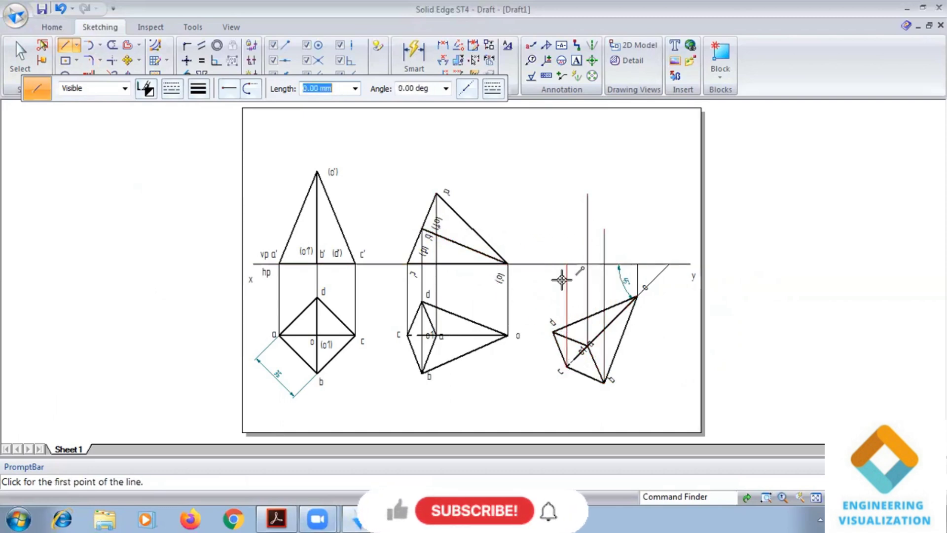
click(553, 323)
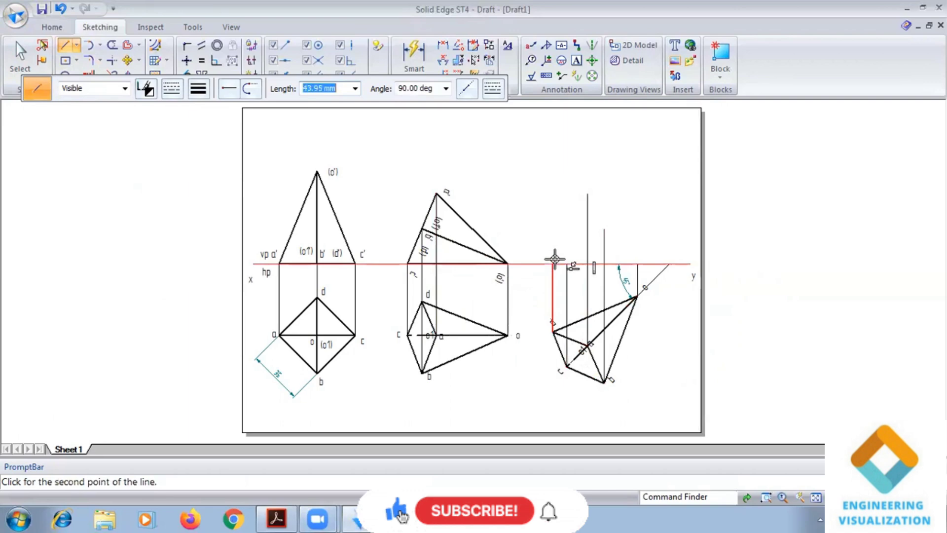
click(553, 228)
click(578, 348)
scroll(578, 348, up, 2)
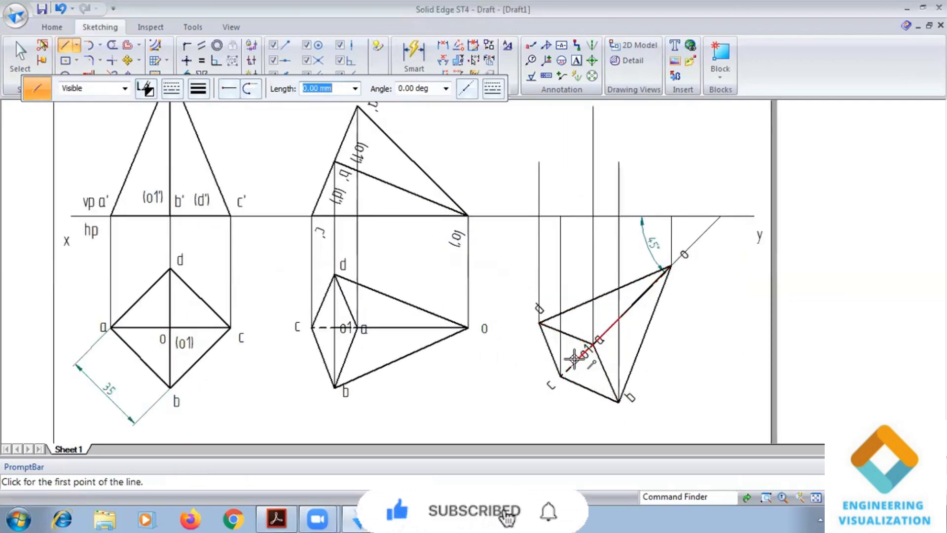
scroll(570, 357, up, 2)
click(578, 360)
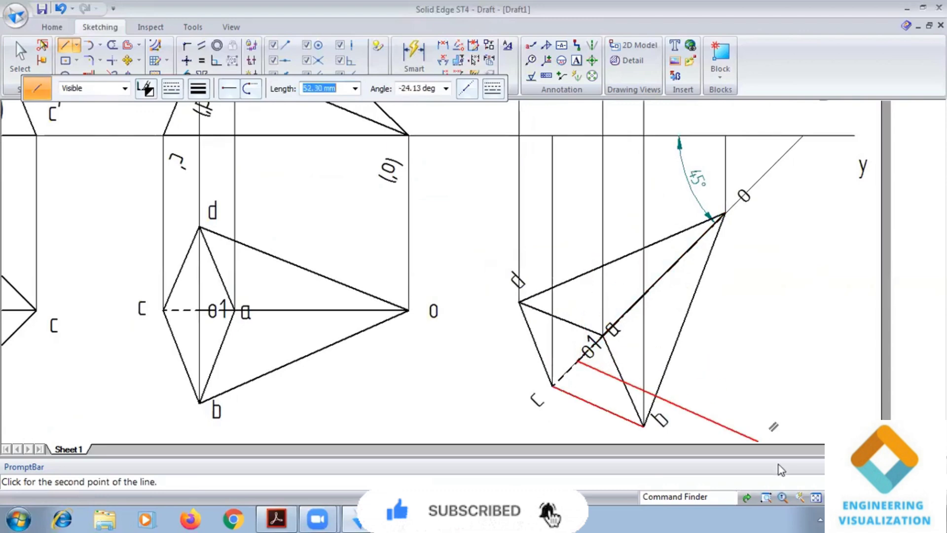
click(817, 497)
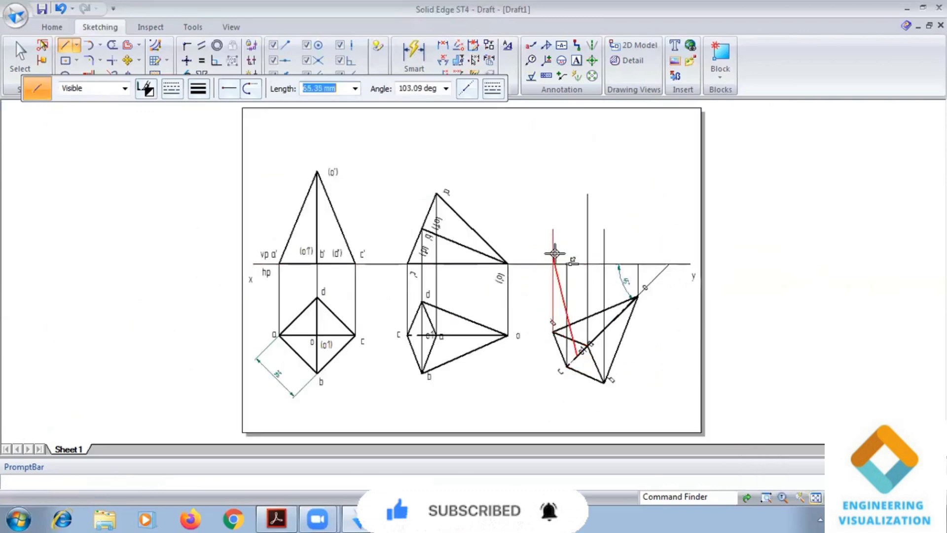
click(578, 229)
click(577, 60)
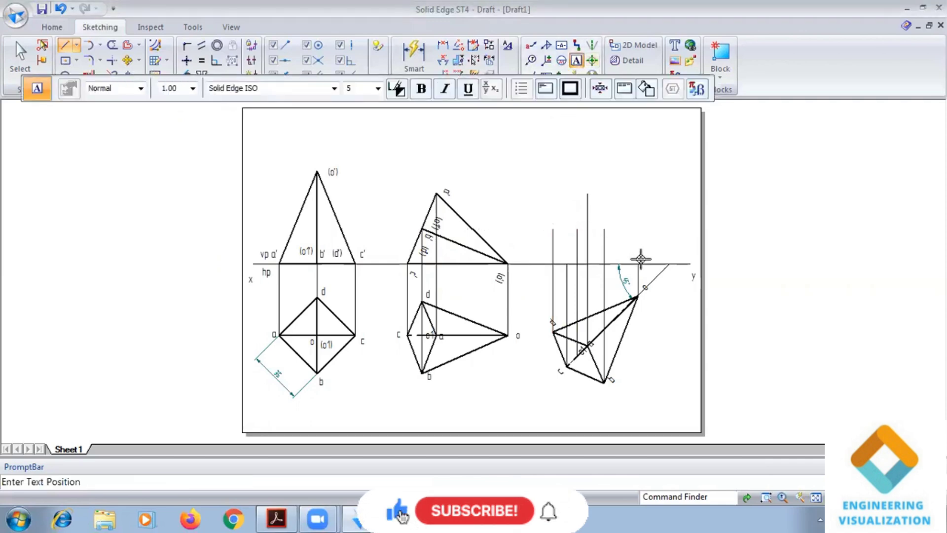
- Place the prime labels d', o1', c' and o' at the tops of the projectors
scroll(641, 258, up, 1)
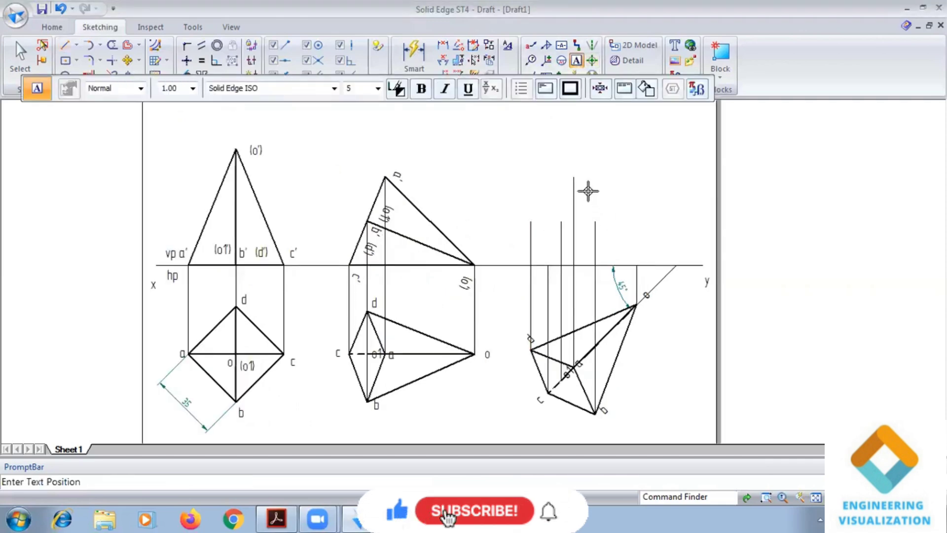
click(581, 173)
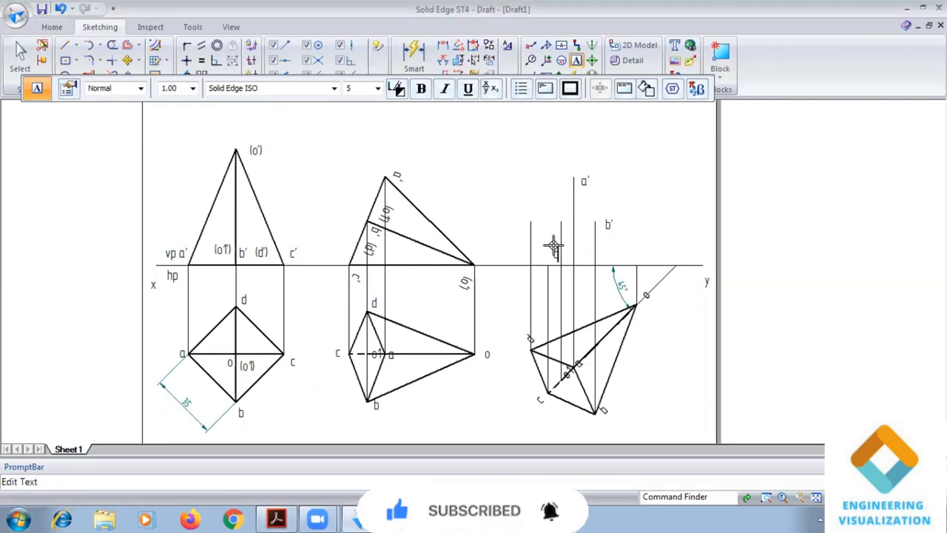
text(')
click(524, 213)
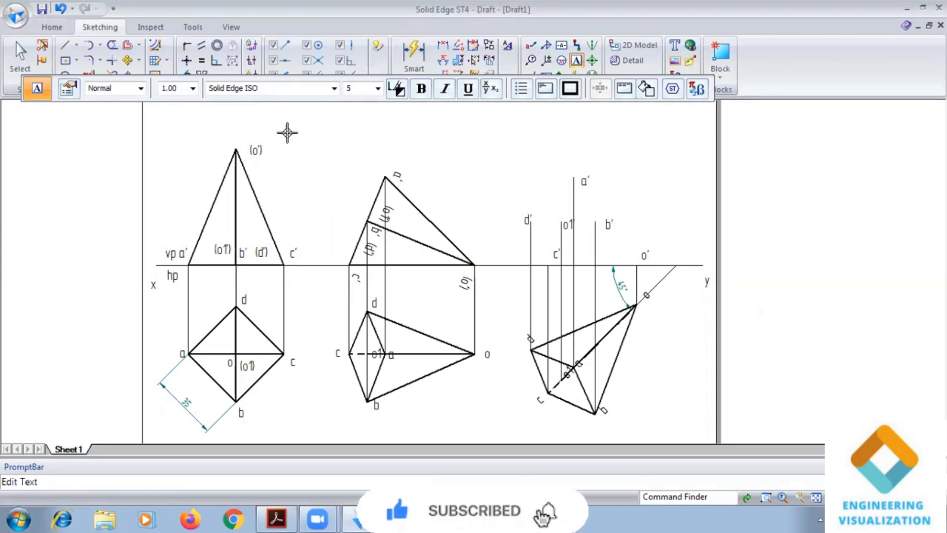
- Draw the front-view outline a'–b'–c'–d'–a' with a thicker line width
click(64, 46)
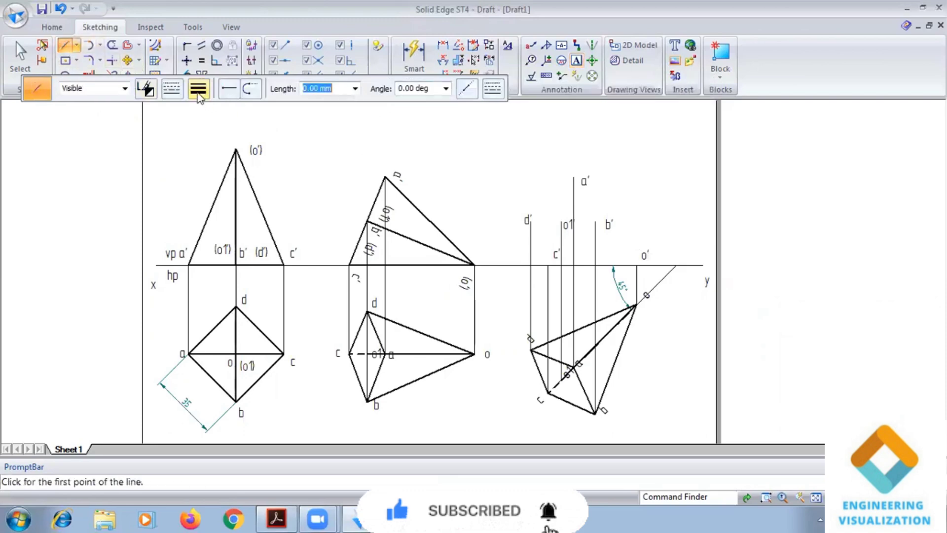
click(199, 93)
click(208, 144)
click(573, 176)
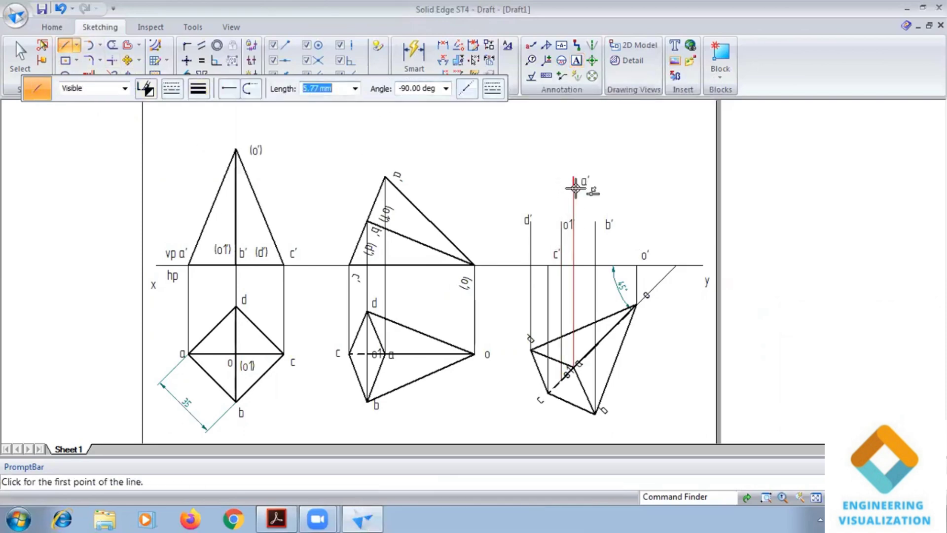
click(595, 221)
click(548, 265)
click(531, 220)
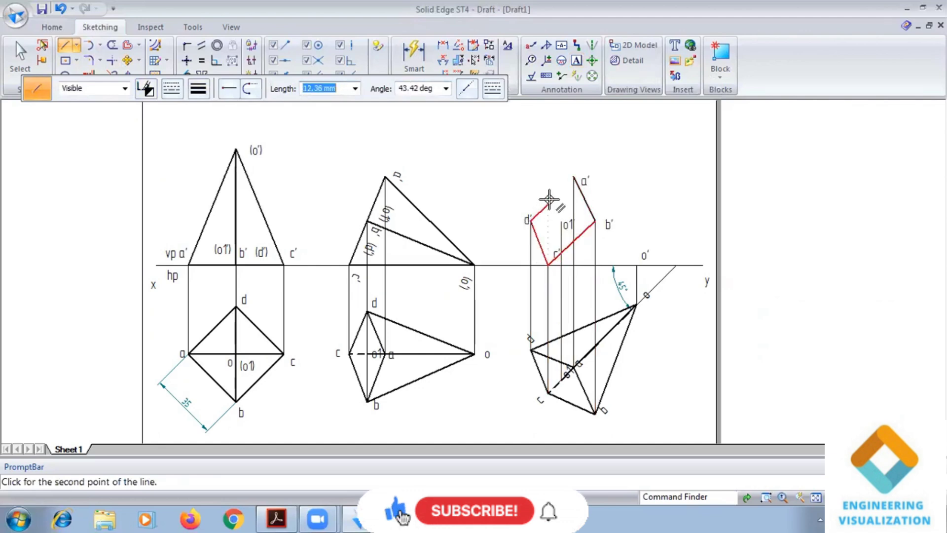
click(574, 177)
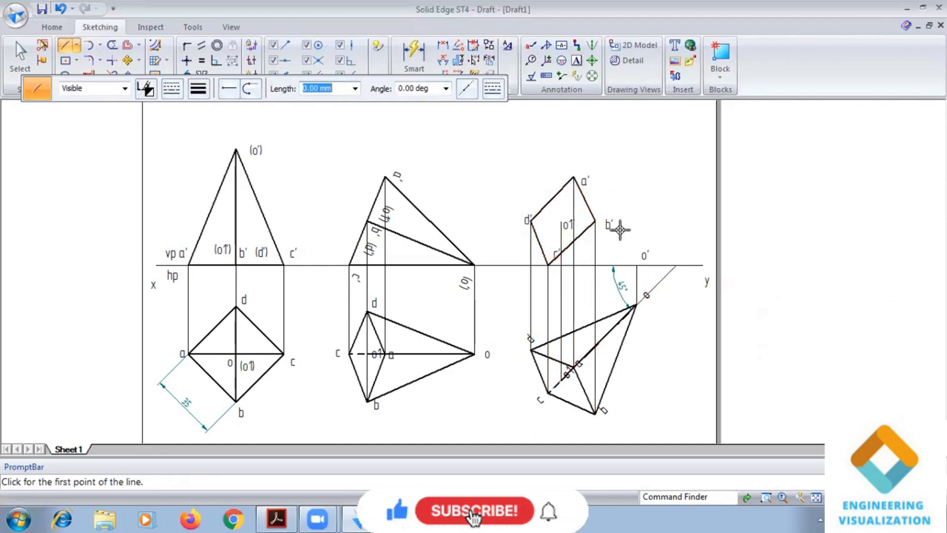
- Draw the visible slant edges b'–o', a'–o' and c'–o'
click(595, 221)
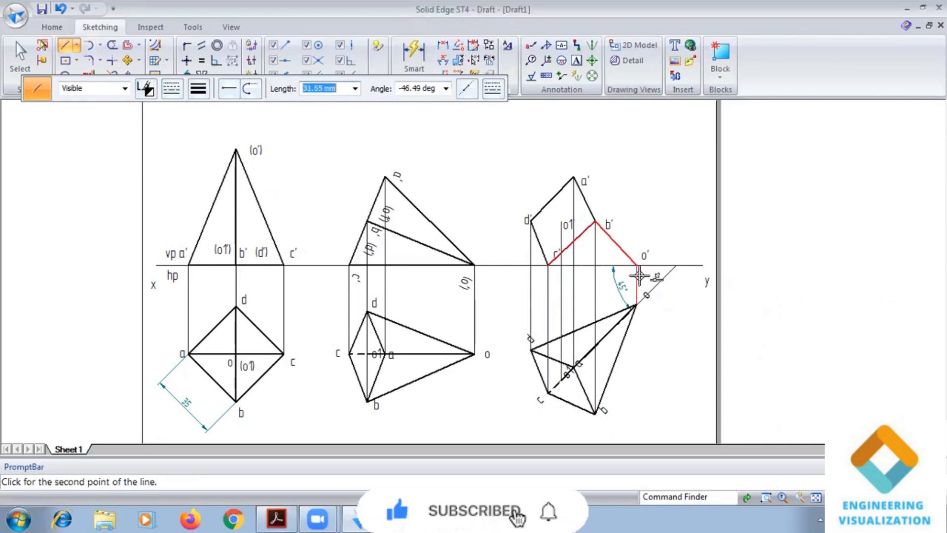
click(637, 264)
right_click(574, 178)
click(574, 178)
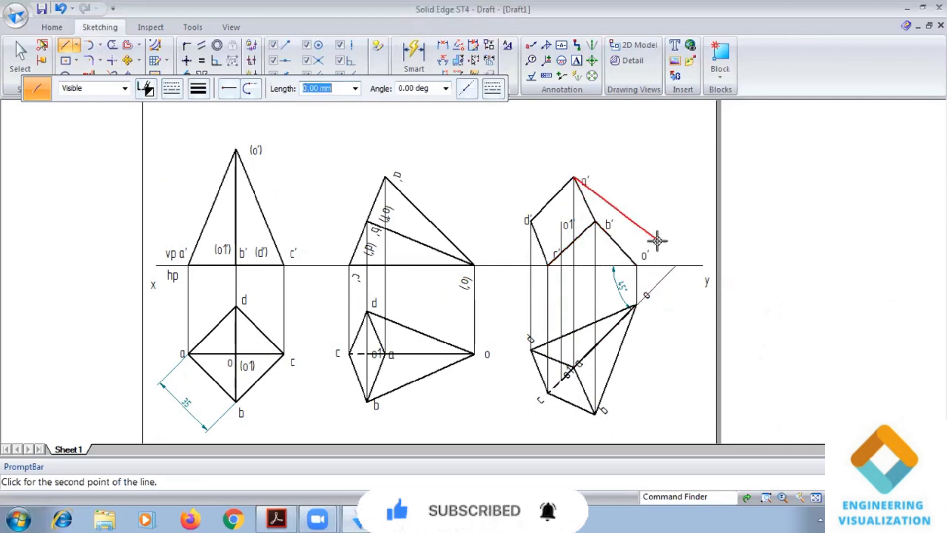
click(636, 261)
click(548, 265)
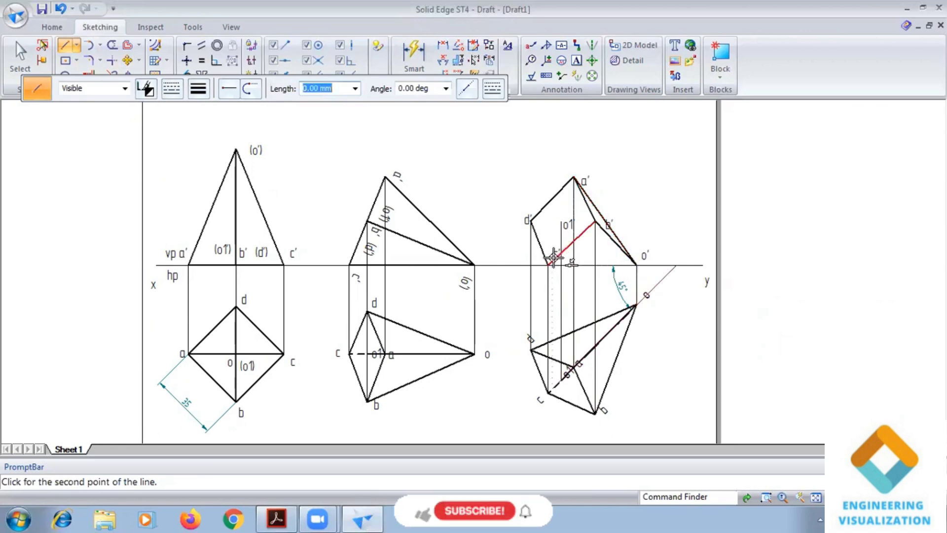
click(636, 265)
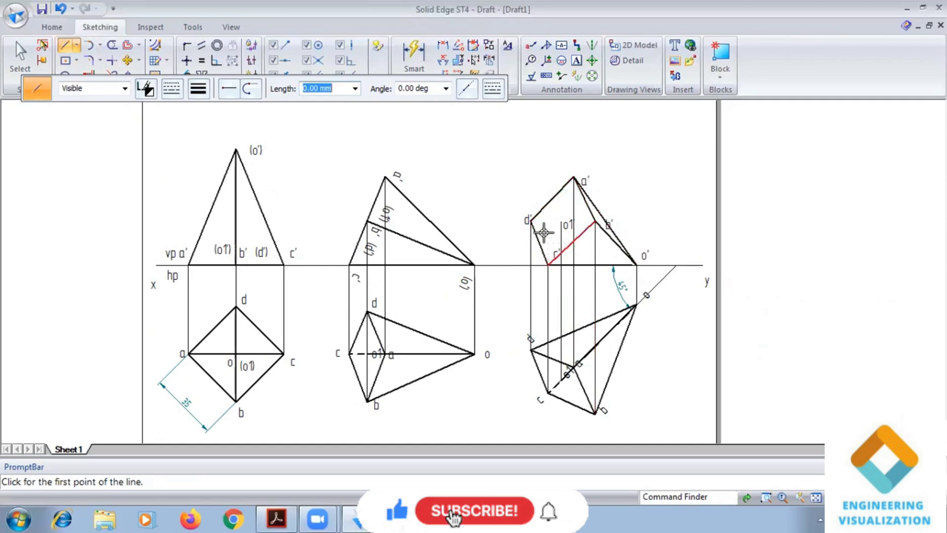
- Draw the hidden edges d'–o' and o1'–o' as dashed lines
click(197, 89)
click(203, 120)
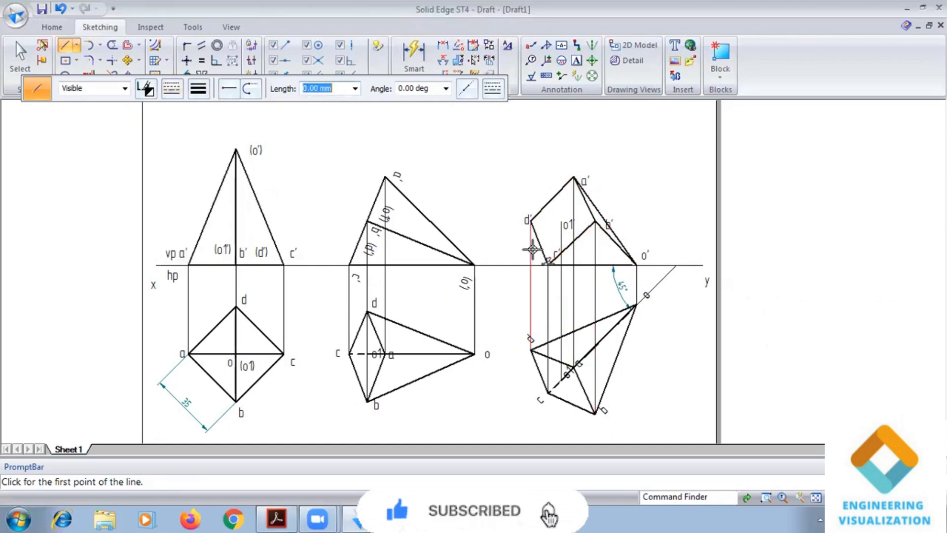
click(529, 221)
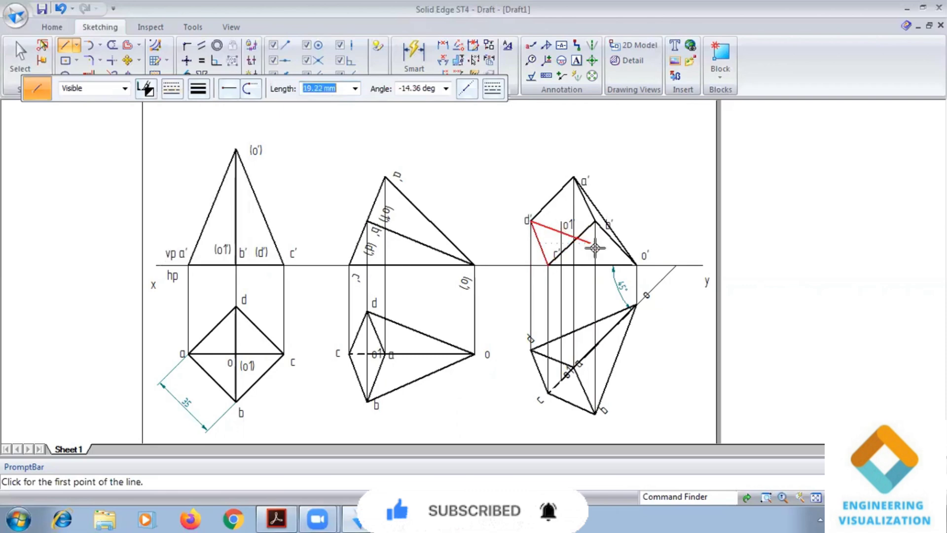
click(636, 265)
click(172, 89)
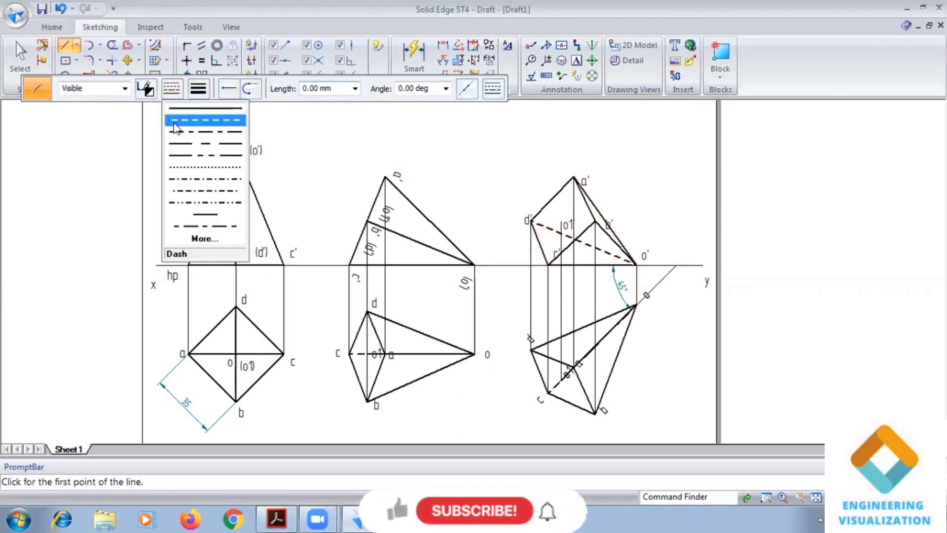
click(188, 120)
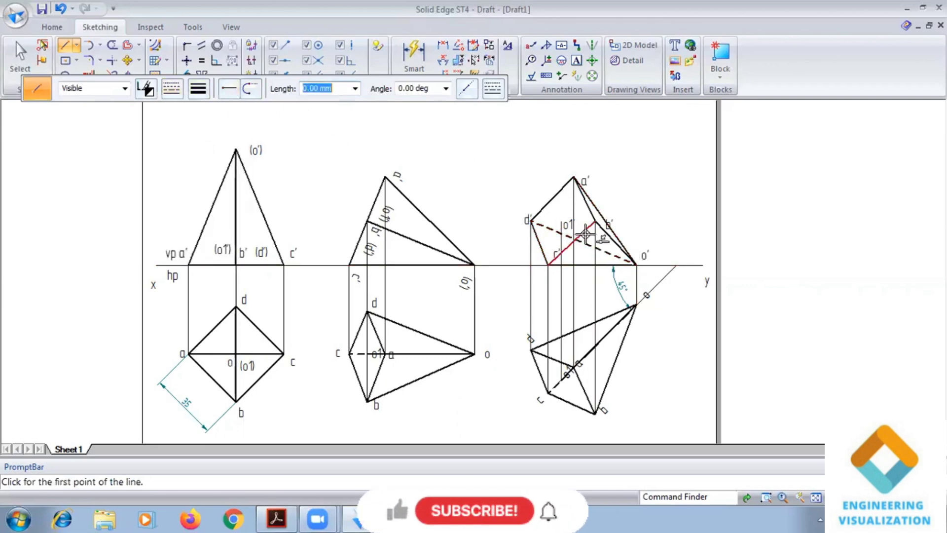
click(560, 221)
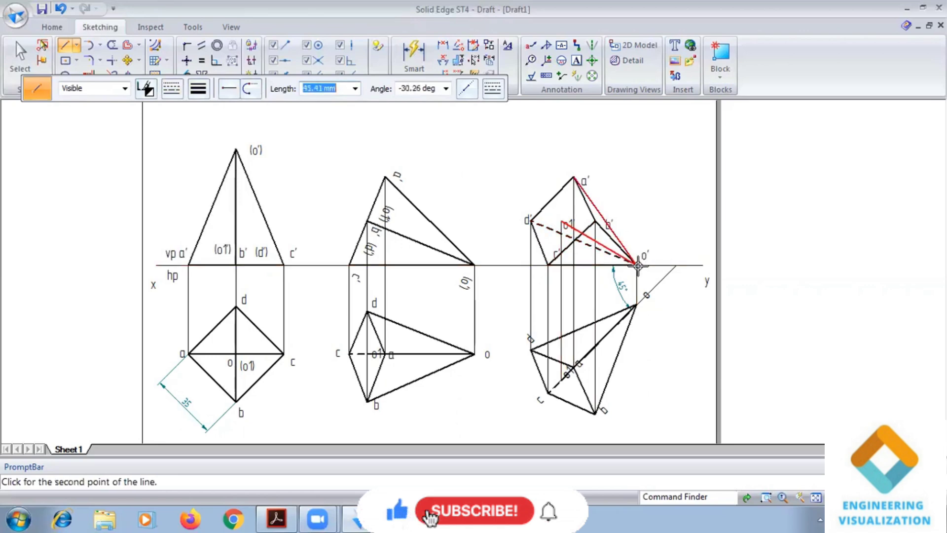
click(636, 266)
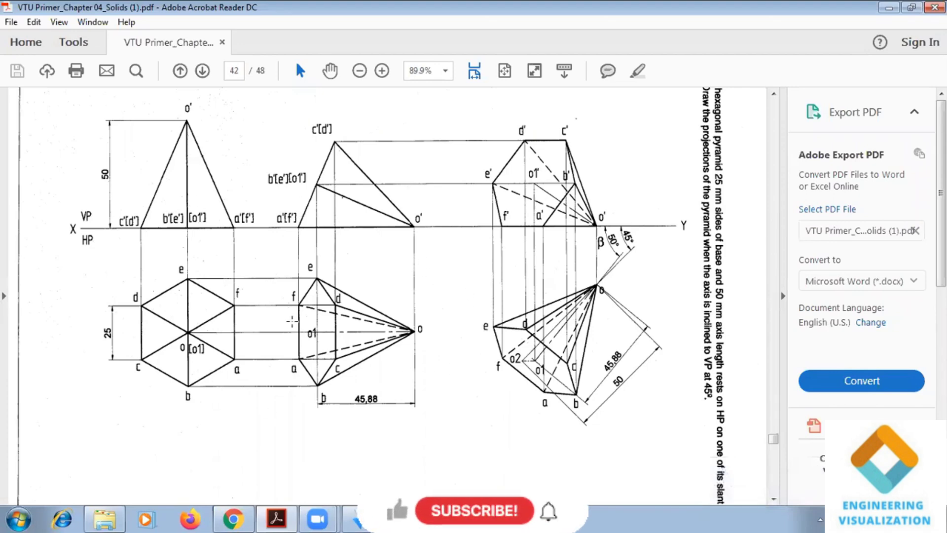
- Return to Solid Edge and insert a new blank Sheet2
click(355, 519)
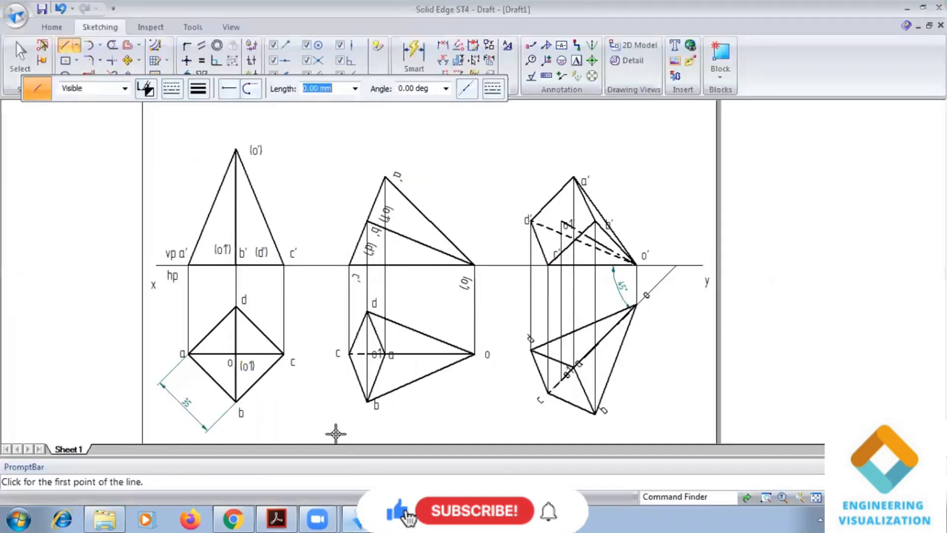
right_click(77, 452)
click(114, 364)
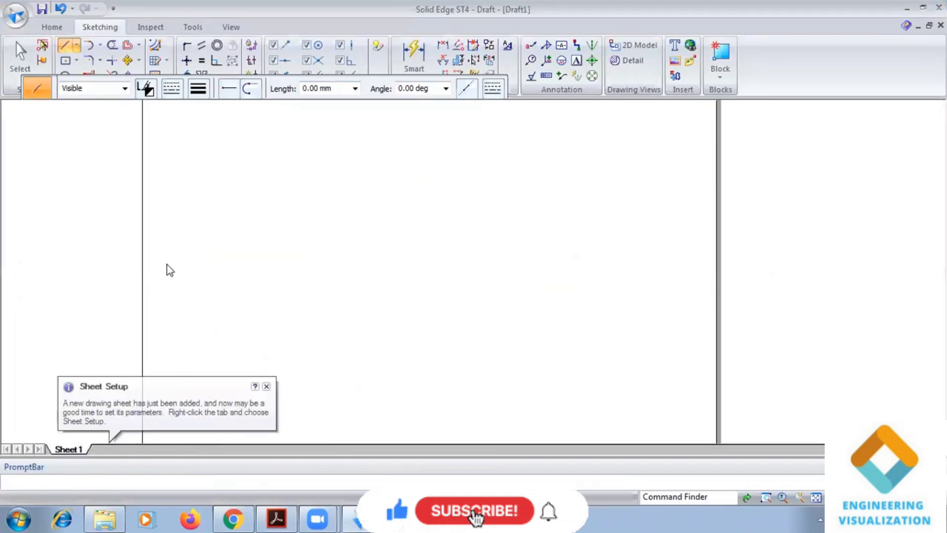
key(Escape)
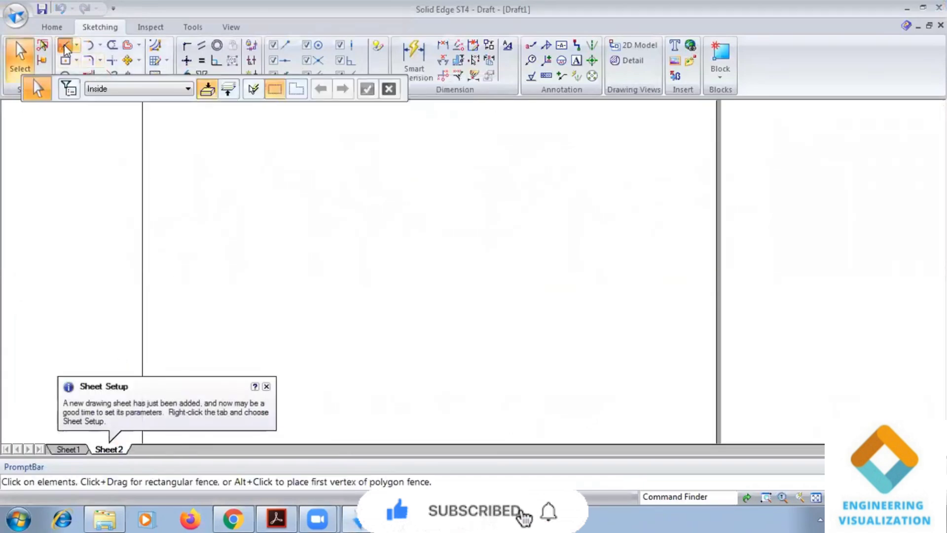
- Draw a 292.87 mm horizontal dash-dot reference line in a thinner width and select it
click(64, 45)
click(200, 91)
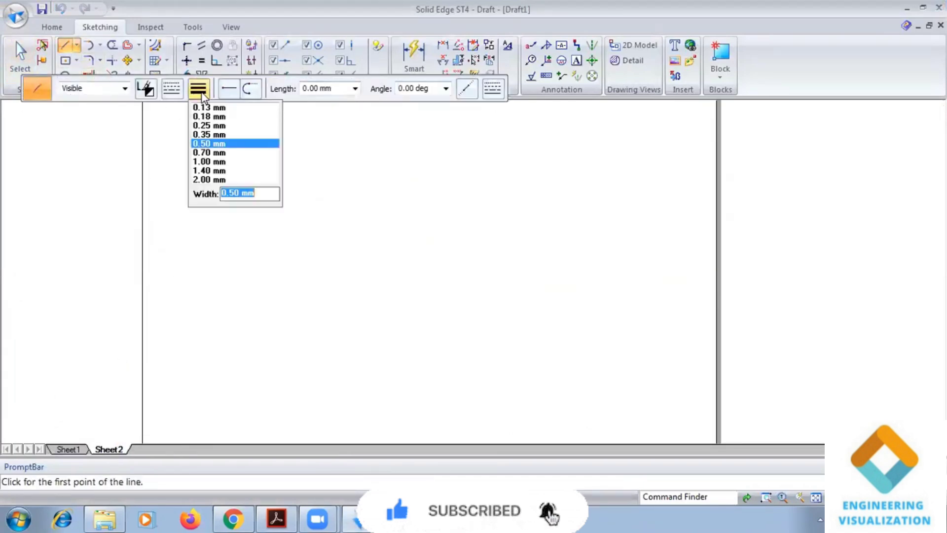
click(207, 128)
click(817, 497)
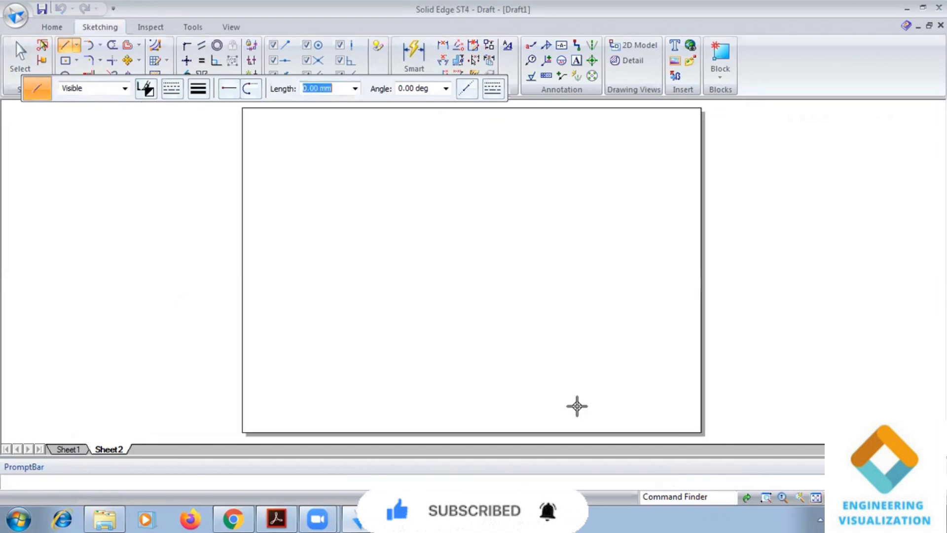
click(251, 257)
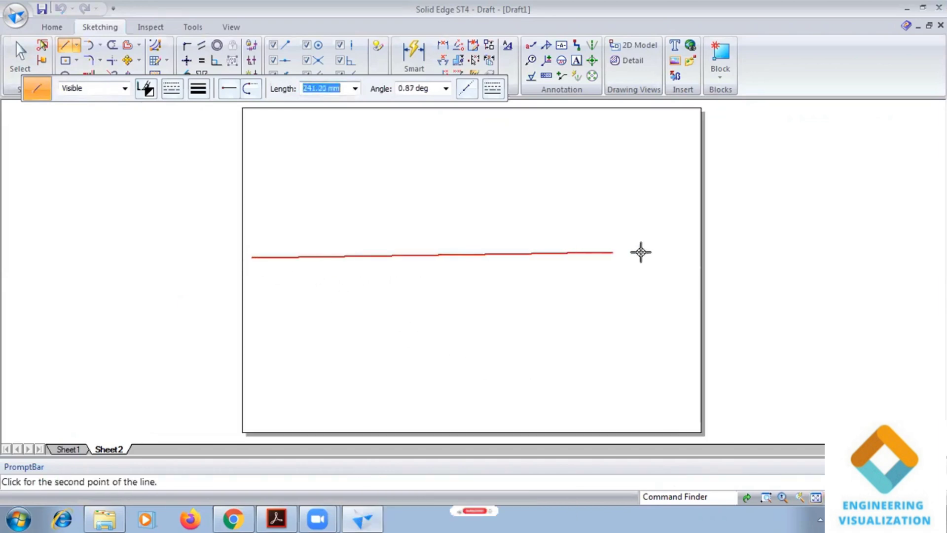
click(689, 258)
click(19, 55)
click(338, 257)
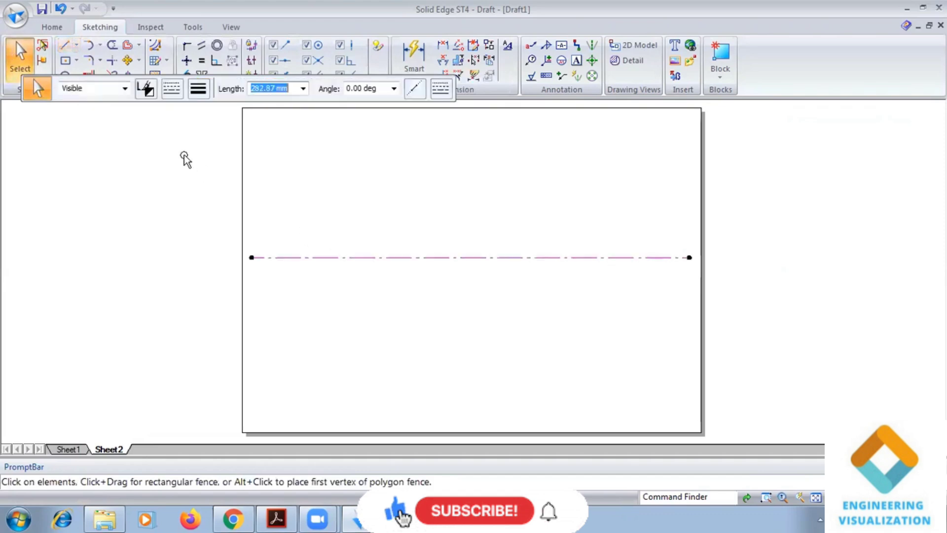